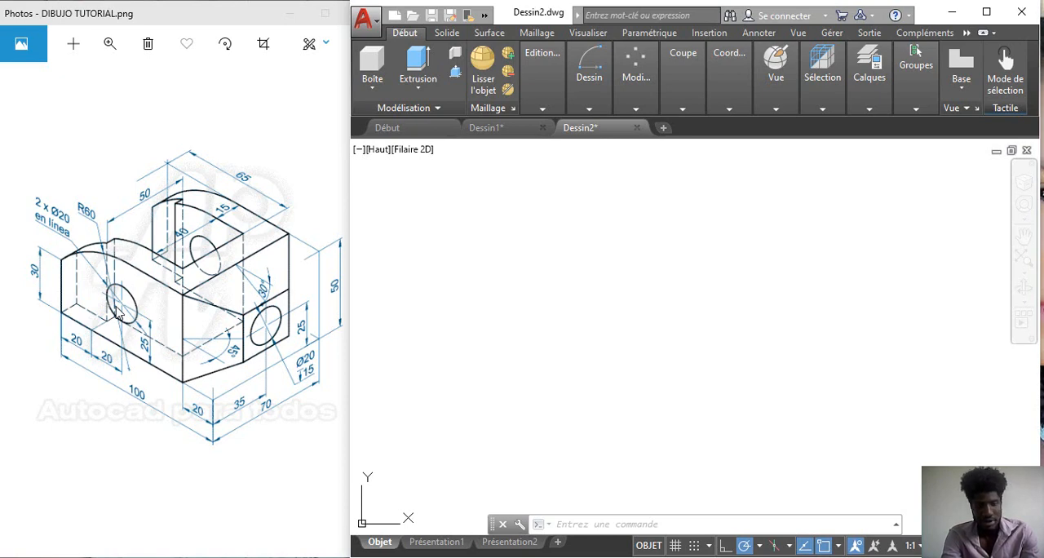
Step: Switch the drawing viewport to the front view (Avant)
{"action": "left_click", "coordinate": [157, 297]}
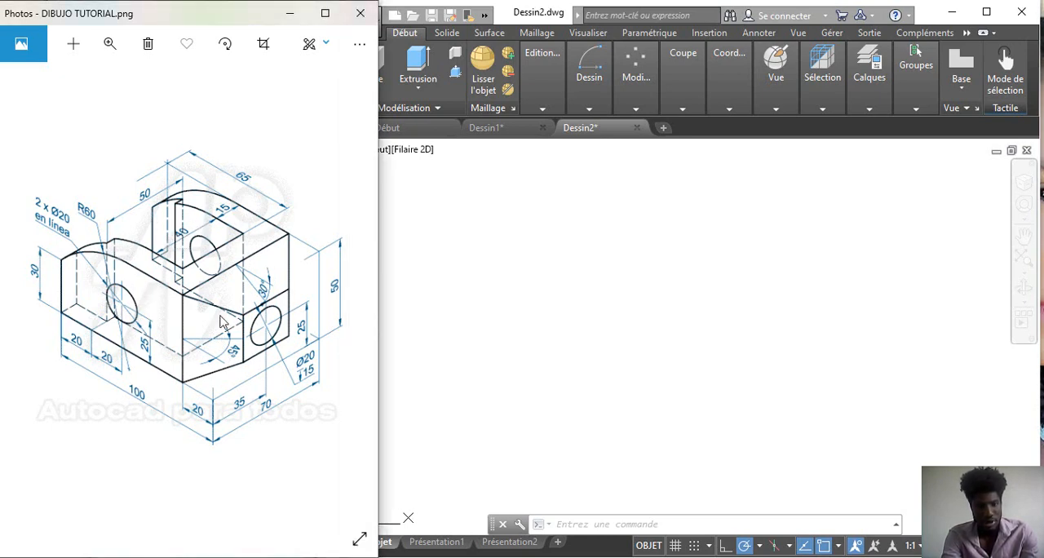
{"action": "left_click", "coordinate": [506, 276]}
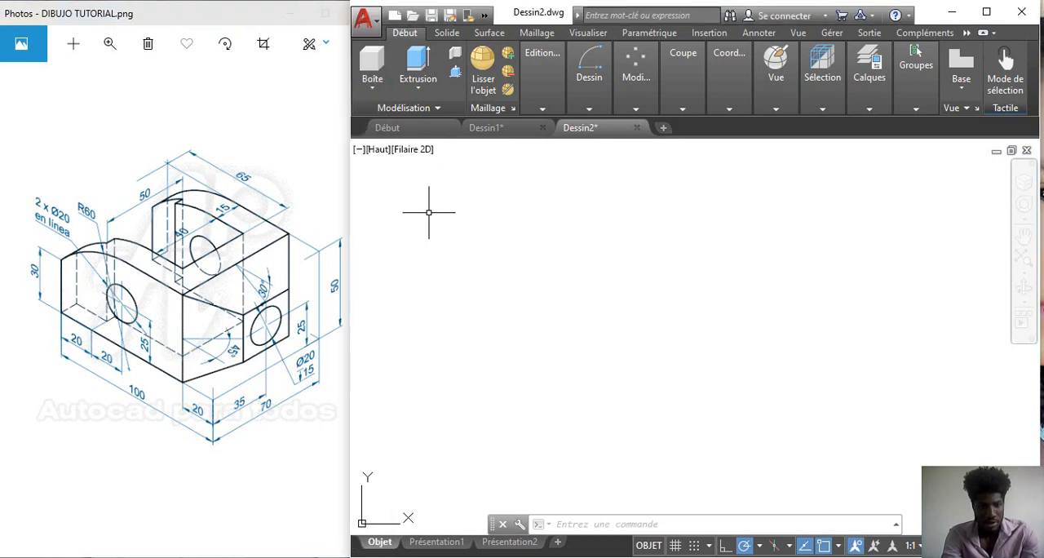
{"action": "left_click", "coordinate": [378, 152]}
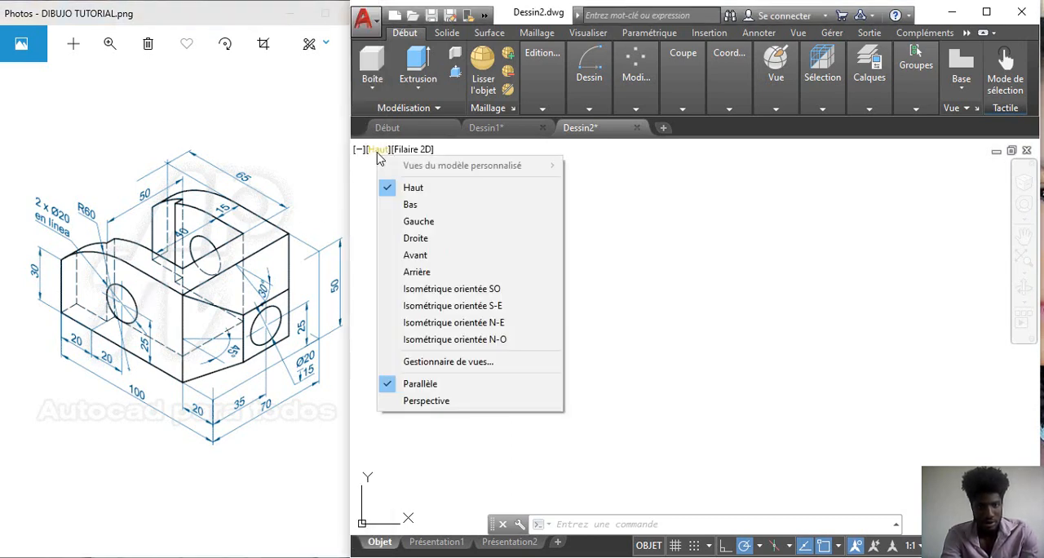
{"action": "left_click", "coordinate": [445, 259]}
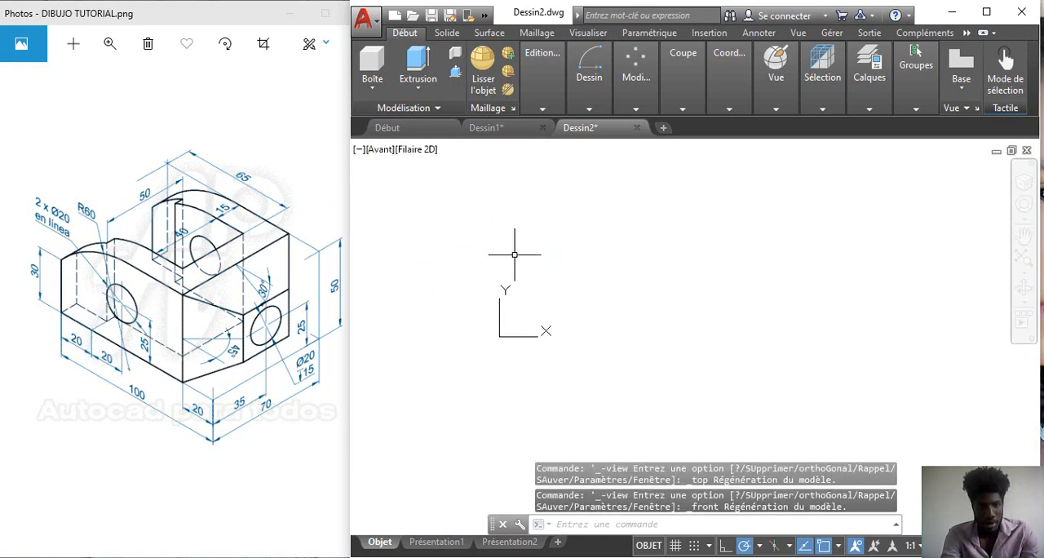
Step: Move the UCS origin to the empty lower-left area of the drawing space
{"action": "left_click", "coordinate": [500, 334]}
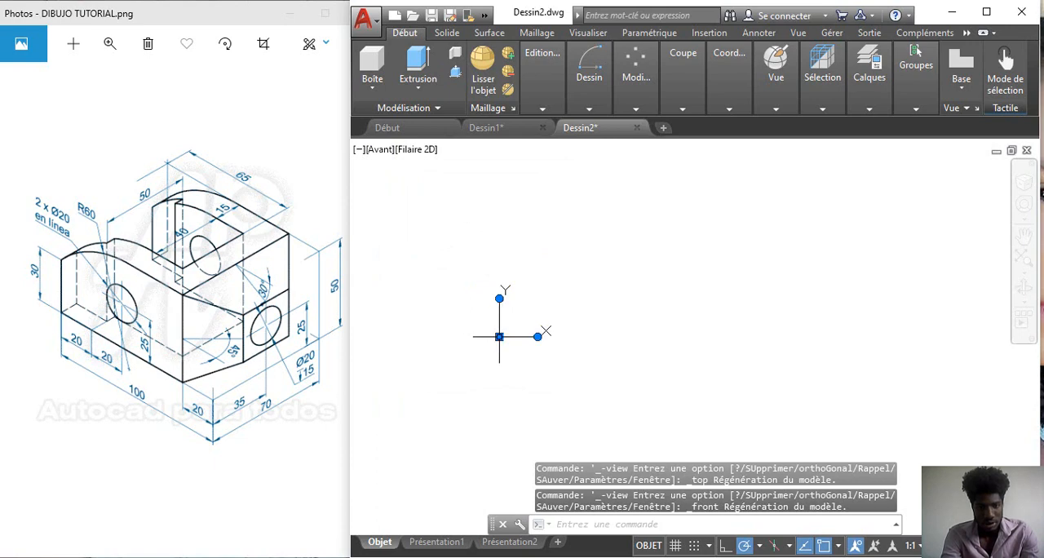
{"action": "left_click", "coordinate": [500, 334]}
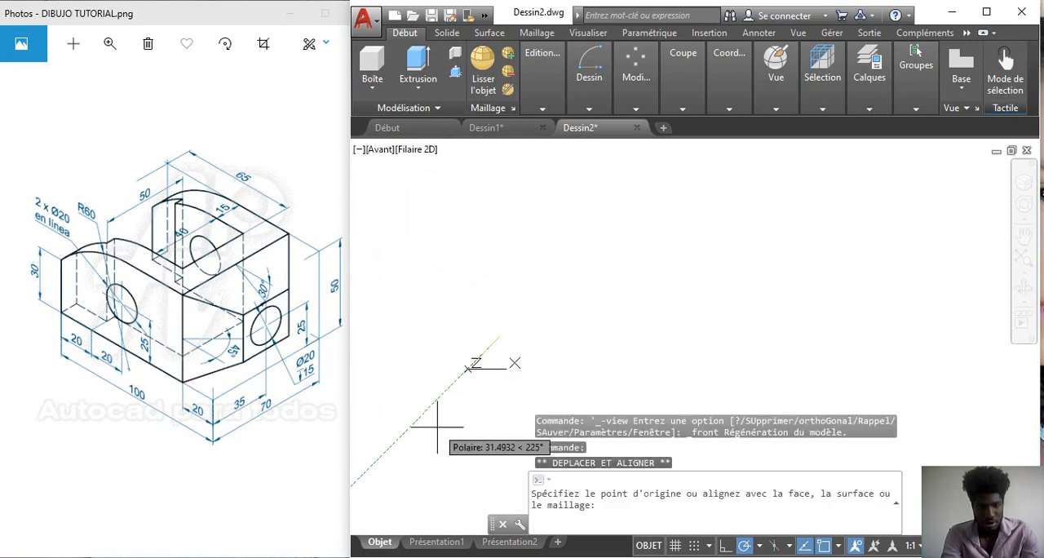
{"action": "left_click", "coordinate": [370, 469]}
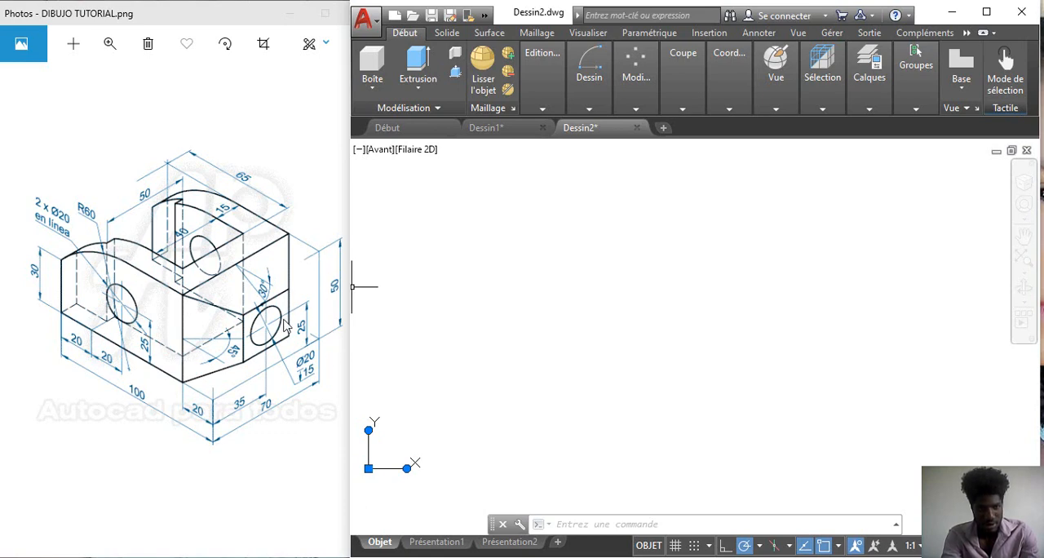
Step: Draw a connected line profile running 30 down, 80 right, 50 up and about 65 back to the left
{"action": "type", "text": "l"}
{"action": "key", "text": "Return"}
{"action": "left_click", "coordinate": [525, 252]}
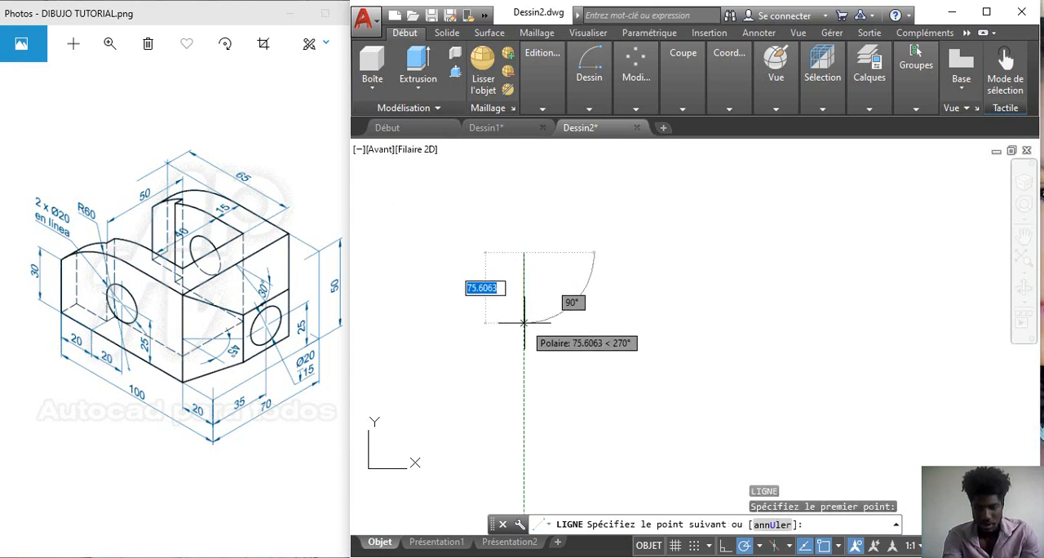
{"action": "type", "text": "30"}
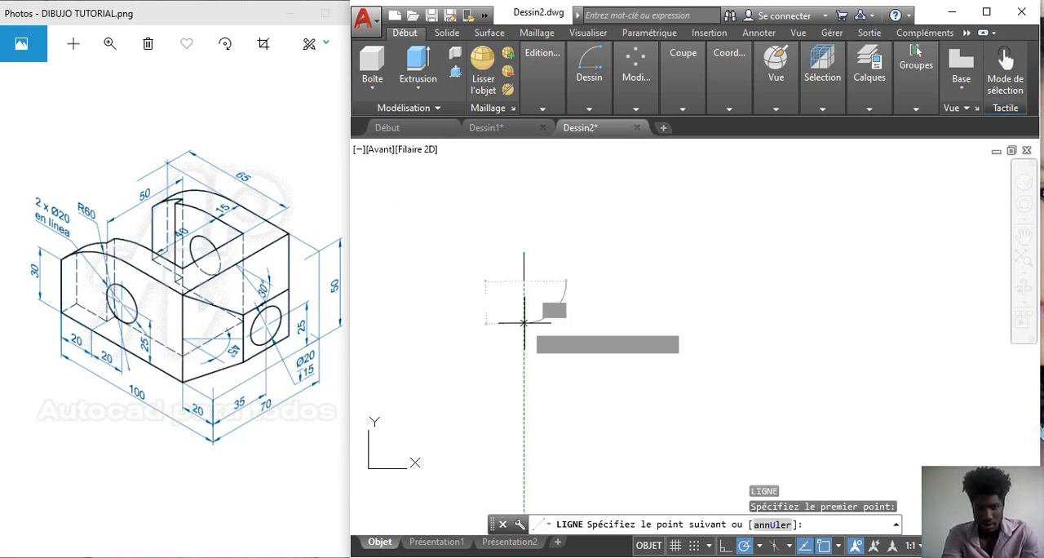
{"action": "key", "text": "Return"}
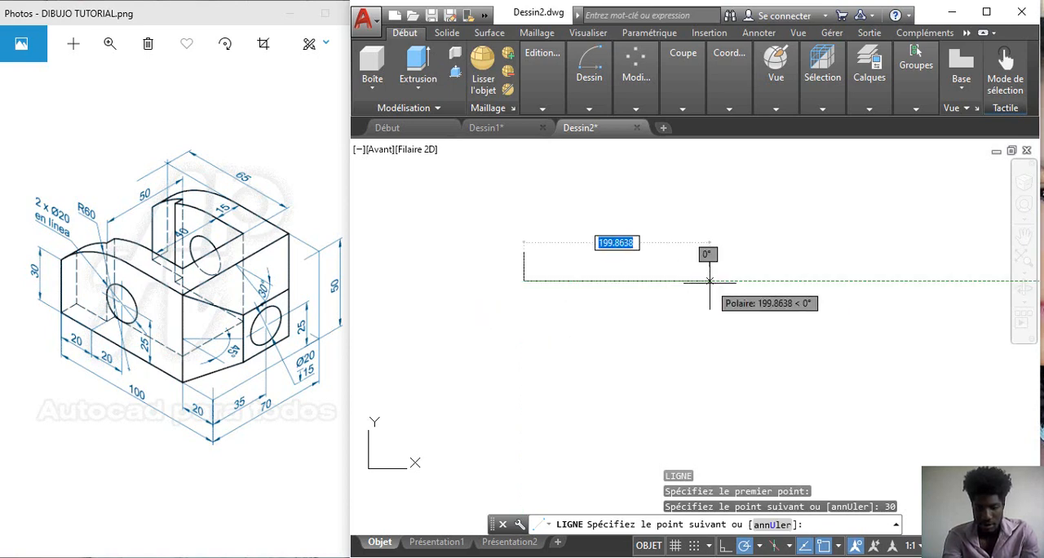
{"action": "type", "text": "80"}
{"action": "key", "text": "Return"}
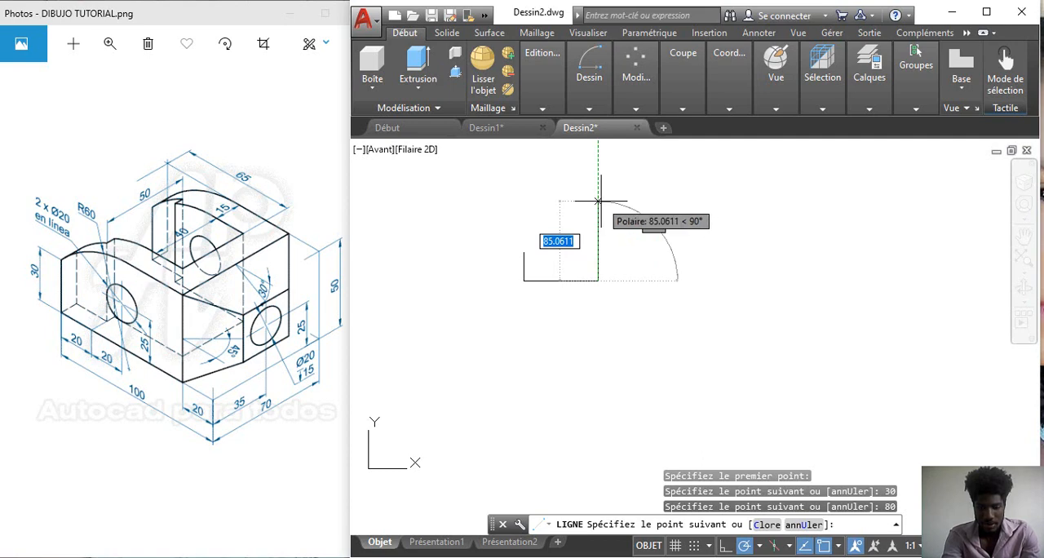
{"action": "type", "text": "50"}
{"action": "key", "text": "Return"}
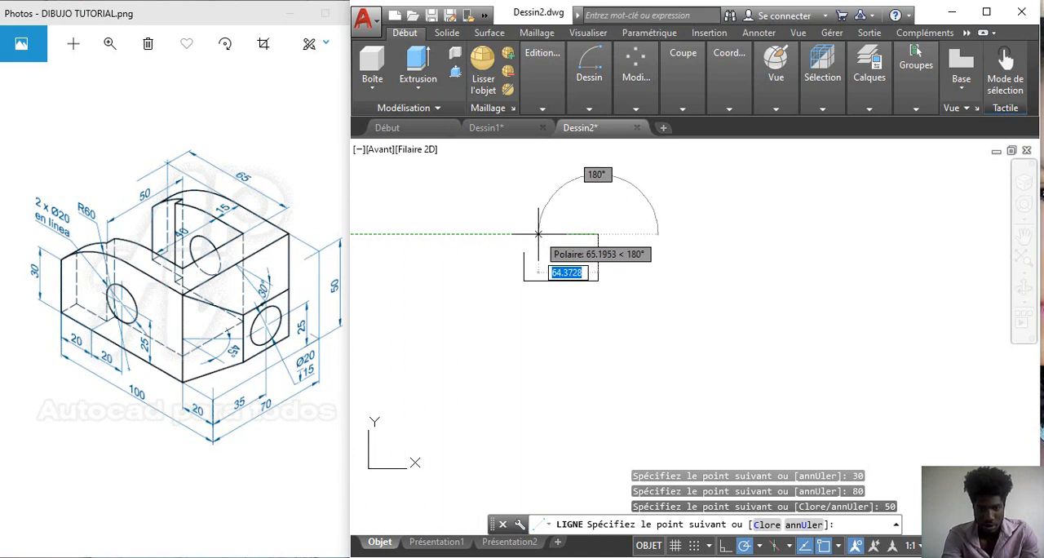
{"action": "left_click", "coordinate": [537, 234]}
{"action": "key", "text": "Return"}
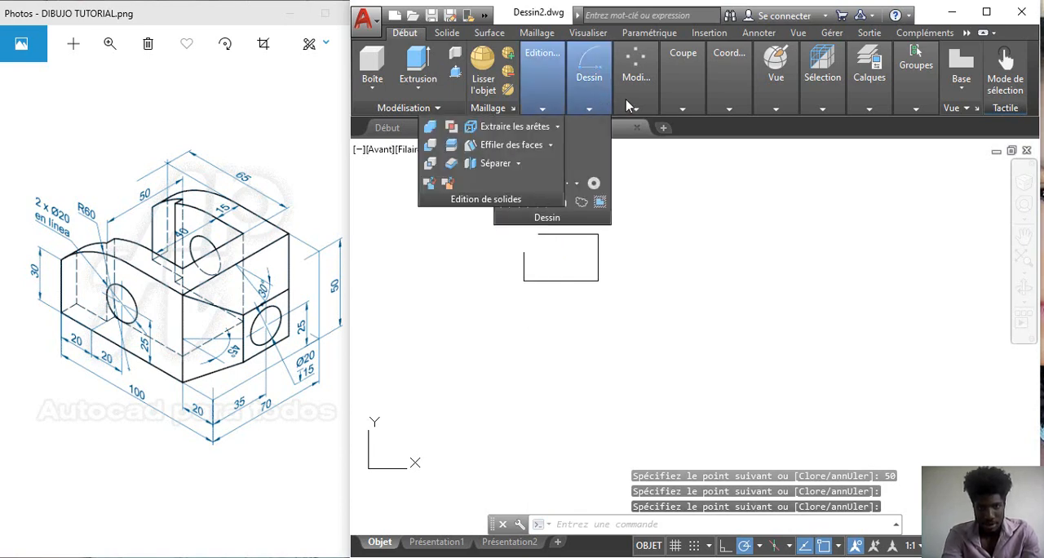
Step: Offset the profile's top horizontal line 60 downward as a construction line
{"action": "mouse_move", "coordinate": [635, 105]}
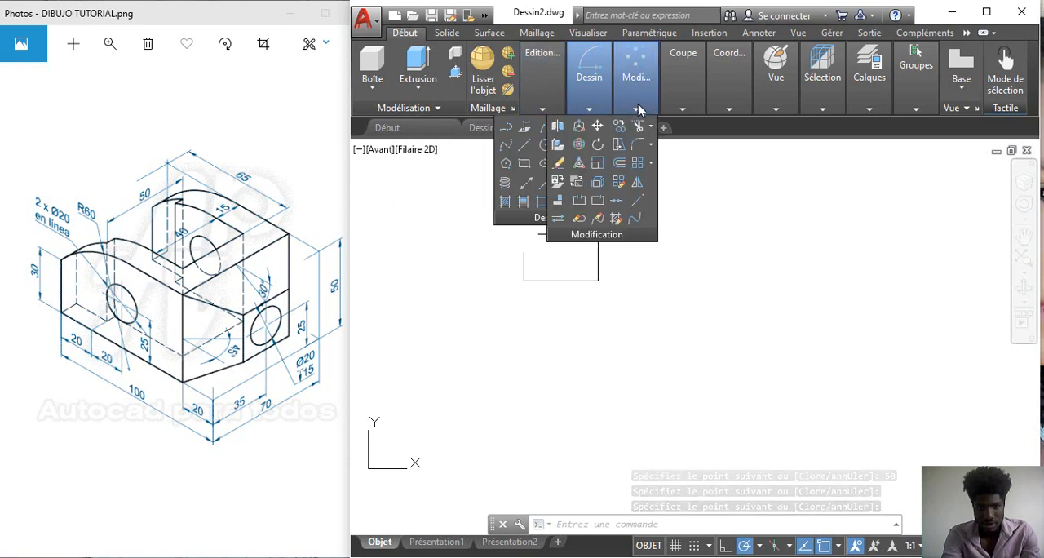
{"action": "left_click", "coordinate": [620, 165]}
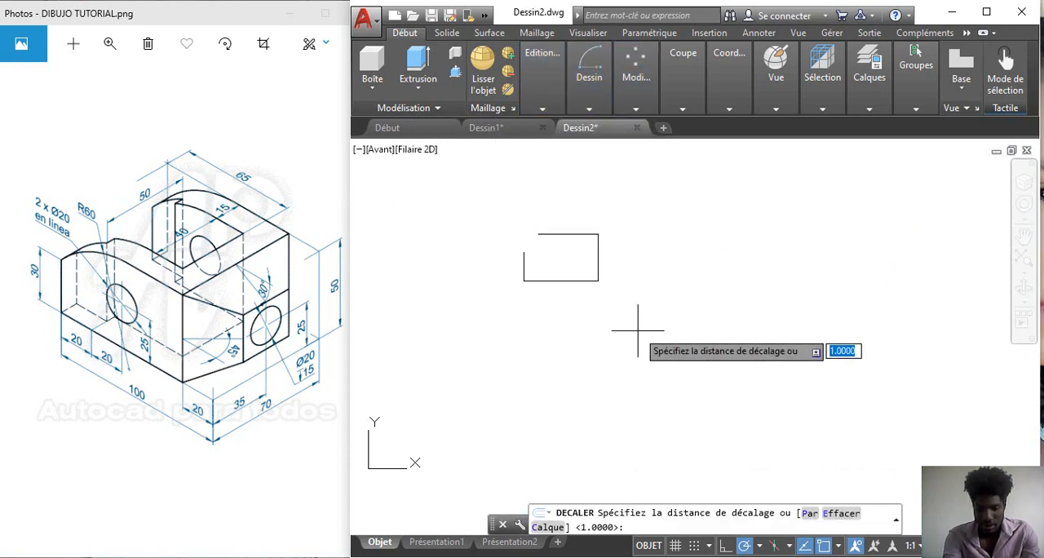
{"action": "type", "text": "60"}
{"action": "key", "text": "Return"}
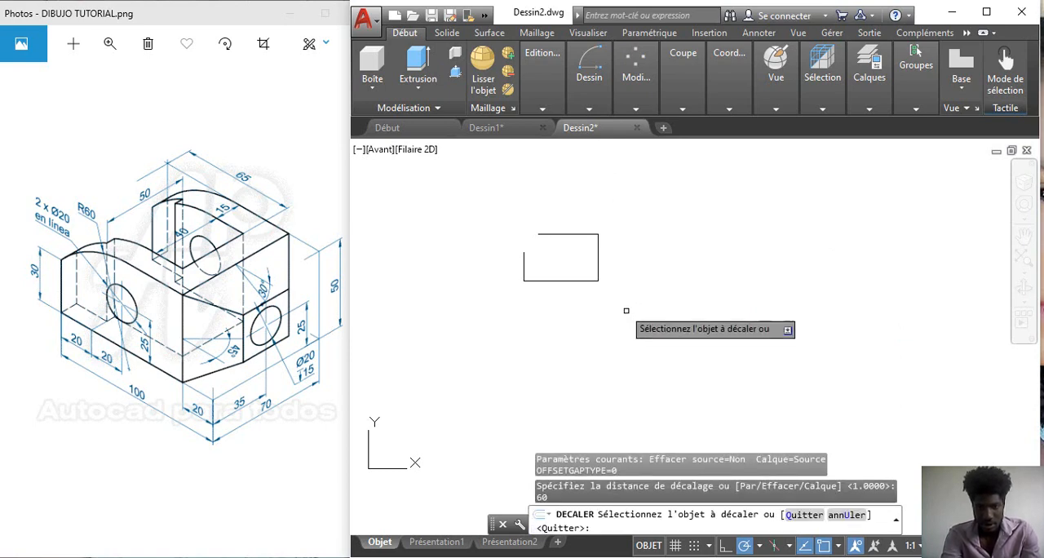
{"action": "left_click", "coordinate": [566, 235]}
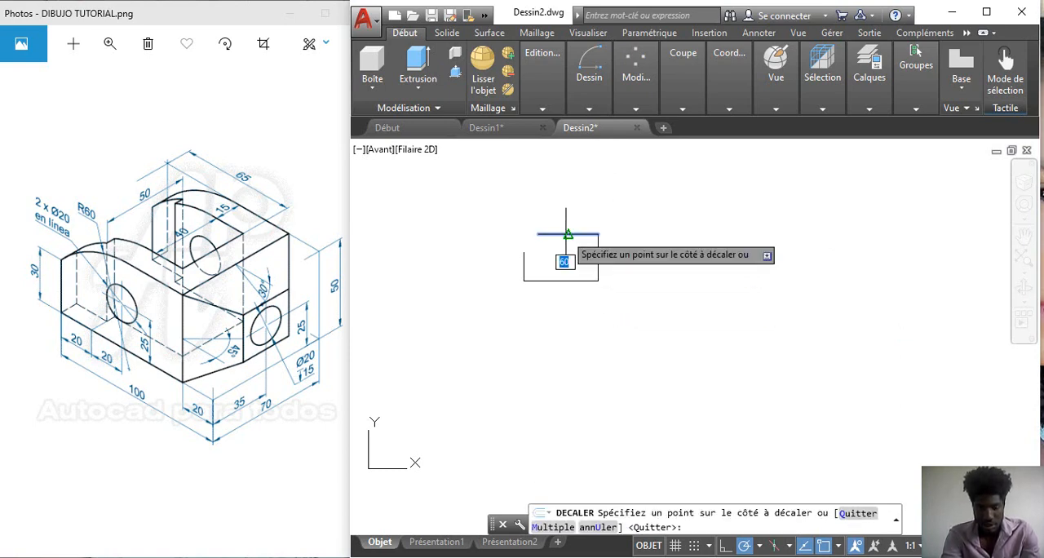
{"action": "left_click", "coordinate": [573, 288]}
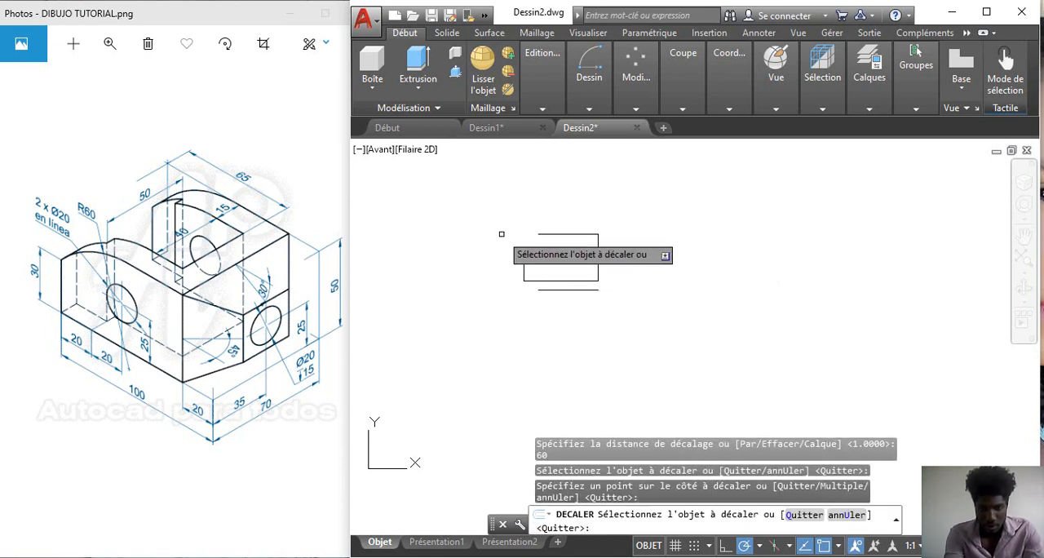
{"action": "key", "text": "Return"}
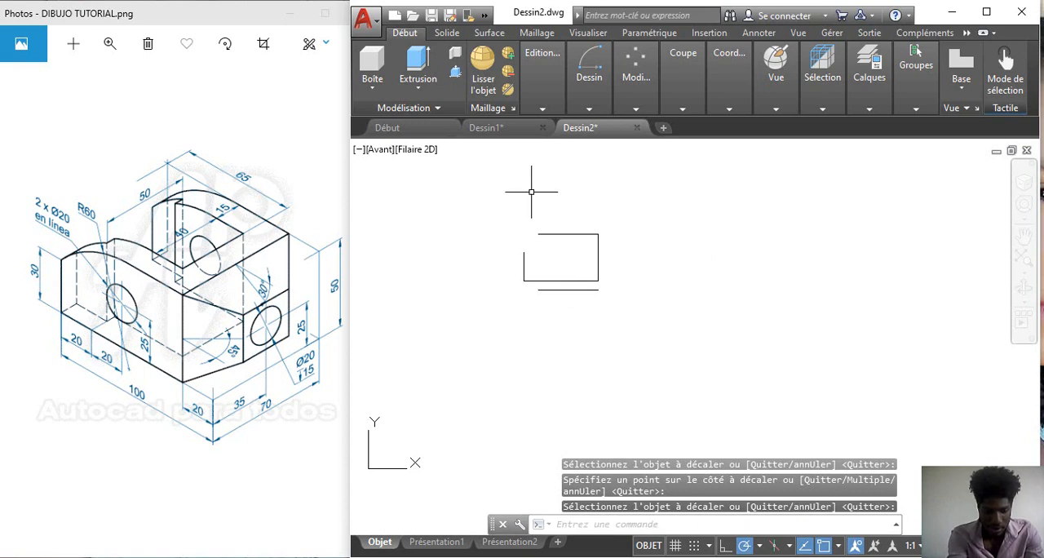
Step: Draw a construction circle of radius 60 centred on the upper end of the profile's left vertical line
{"action": "type", "text": "c"}
{"action": "key", "text": "Return"}
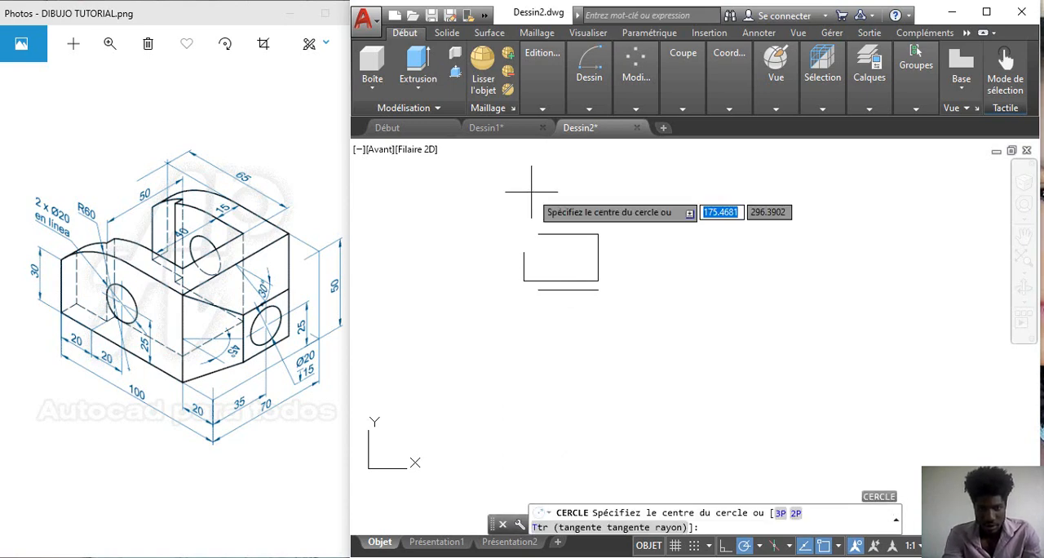
{"action": "left_click", "coordinate": [525, 252]}
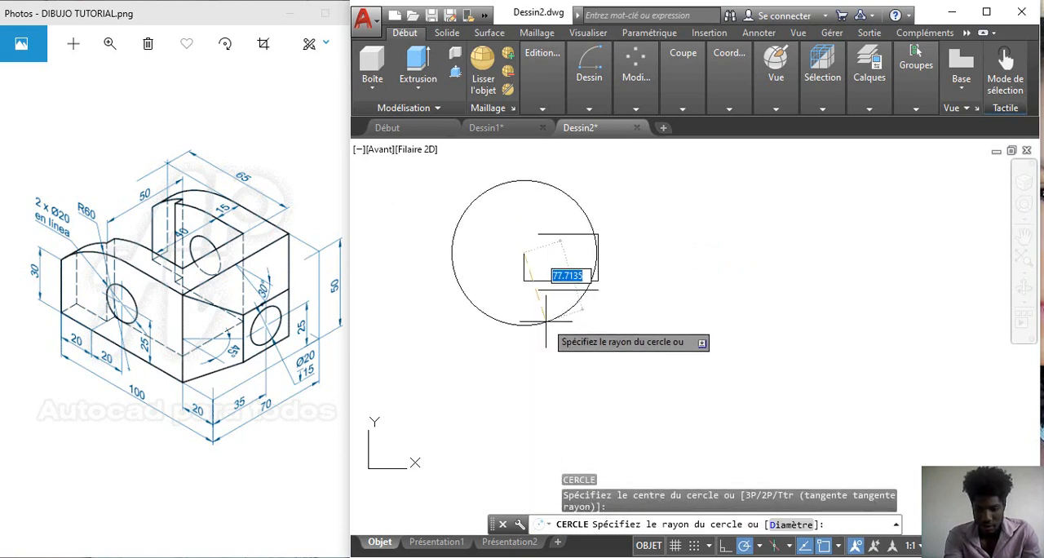
{"action": "type", "text": "60"}
{"action": "key", "text": "Return"}
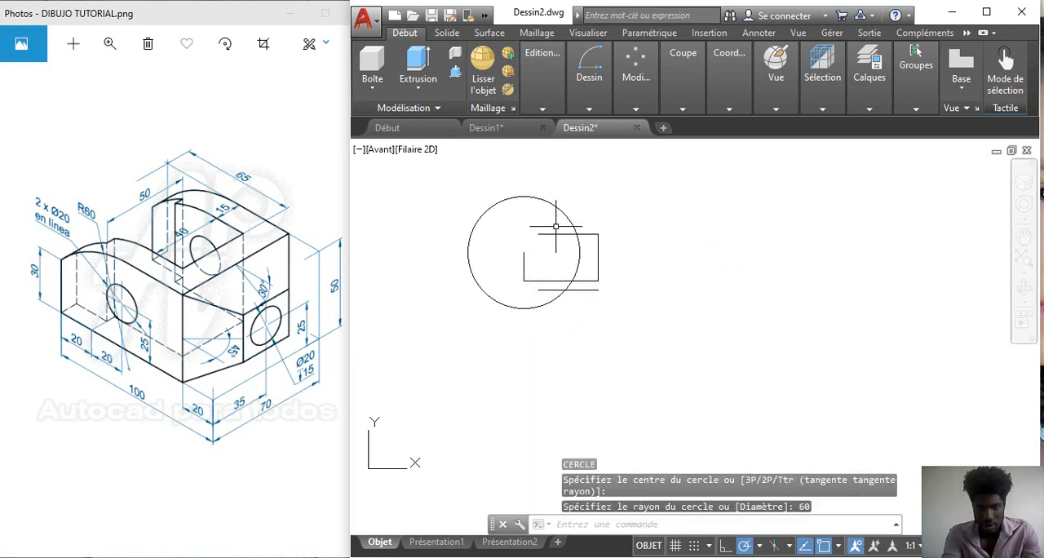
Step: Draw a second circle of radius 60 centred where the first circle crosses the offset line
{"action": "key", "text": "Return"}
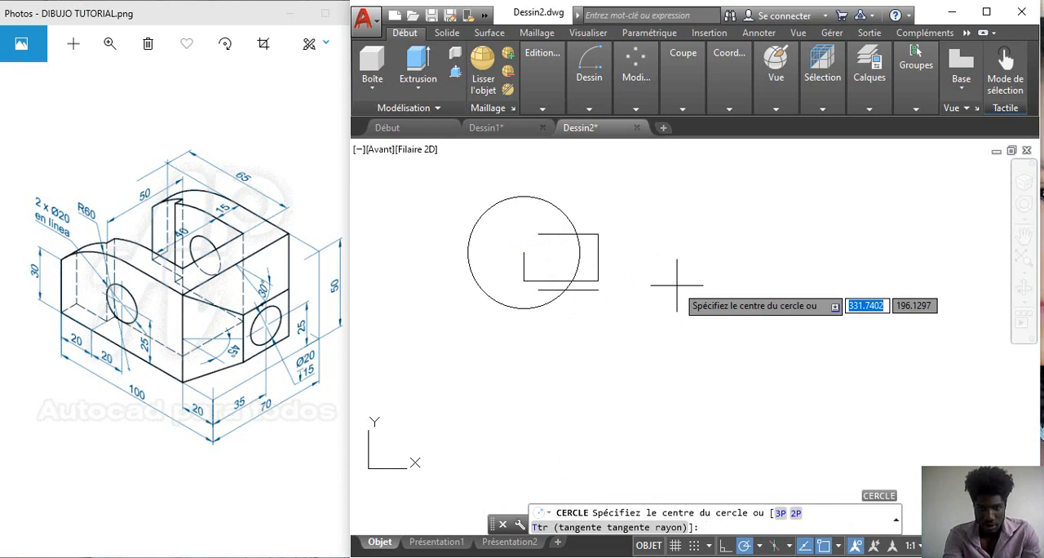
{"action": "left_click", "coordinate": [565, 290]}
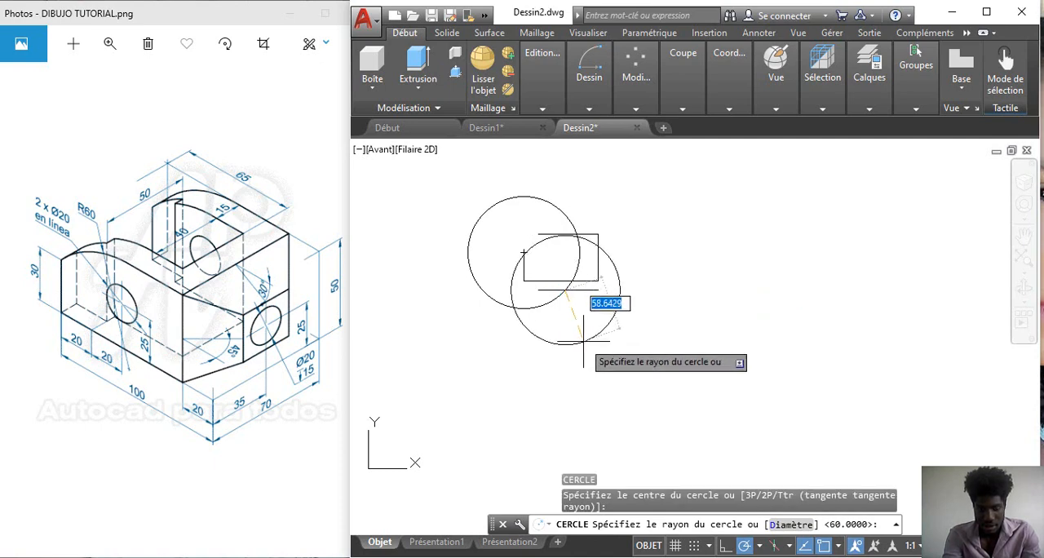
{"action": "type", "text": "60"}
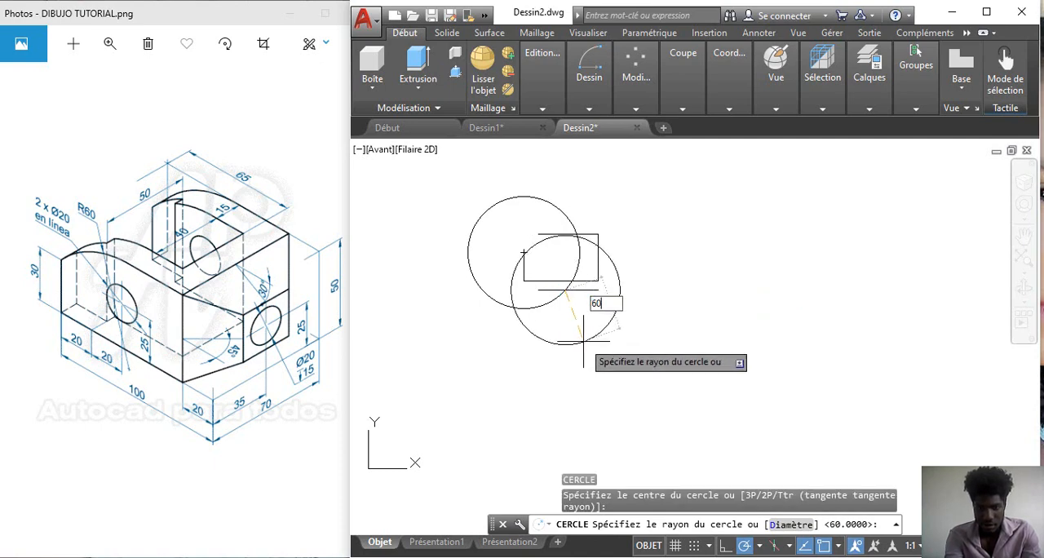
{"action": "key", "text": "Return"}
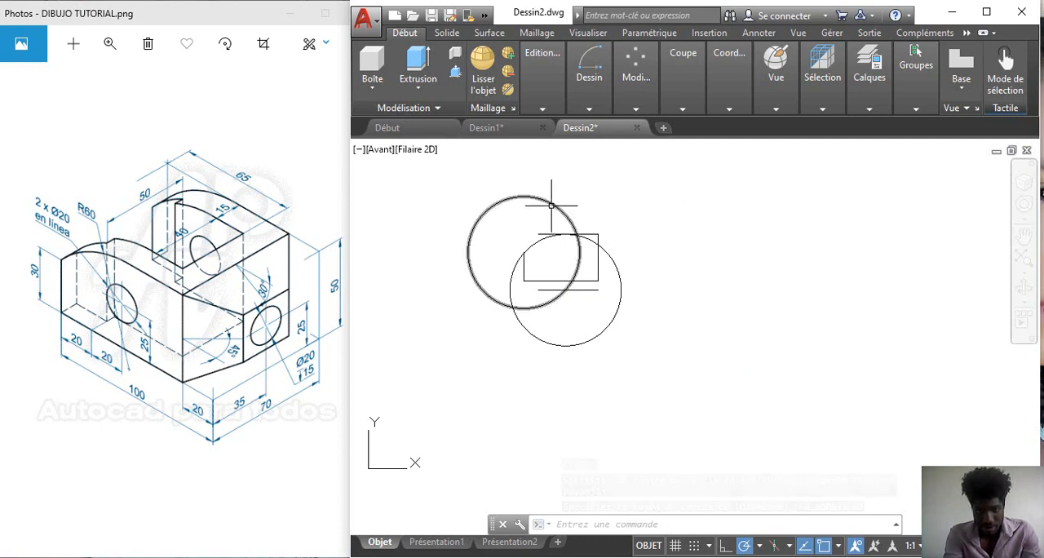
Step: Delete the first construction circle and the offset line below the profile
{"action": "left_click", "coordinate": [578, 269]}
{"action": "left_click", "coordinate": [583, 289]}
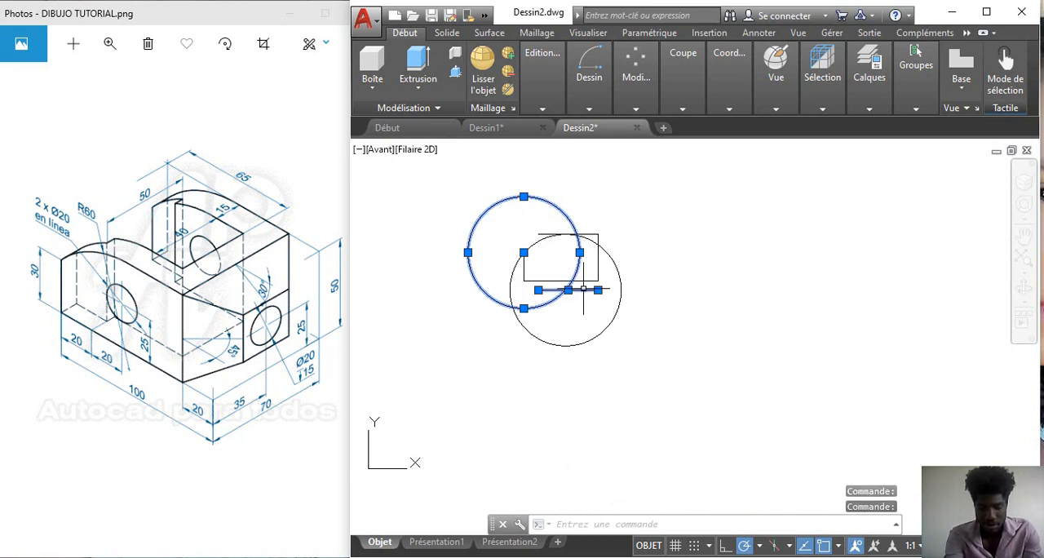
{"action": "key", "text": "Delete"}
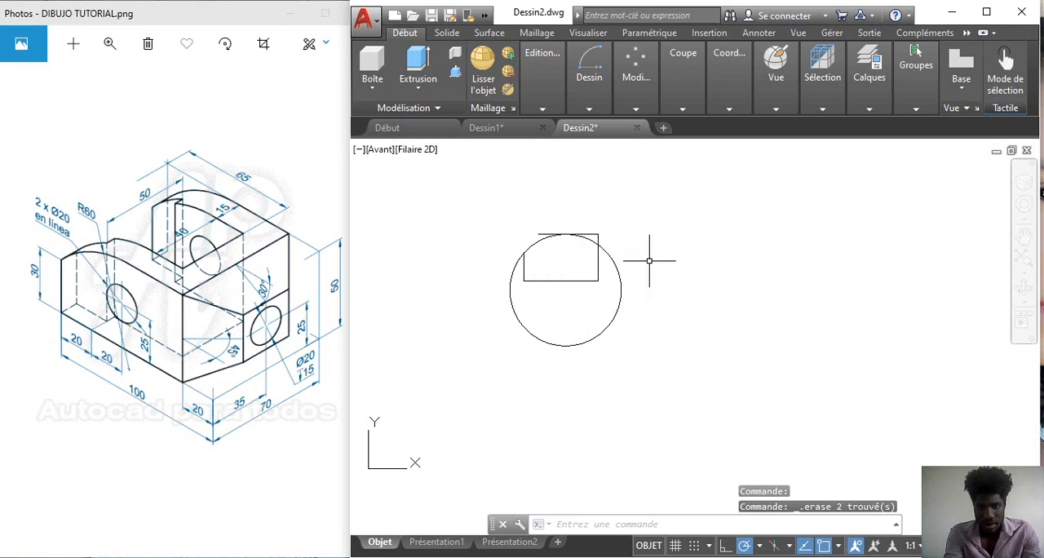
Step: Trim the remaining circle at the profile, keeping the rounded upper-left arc, and trim the top line's overhang beyond that arc
{"action": "left_click", "coordinate": [636, 111]}
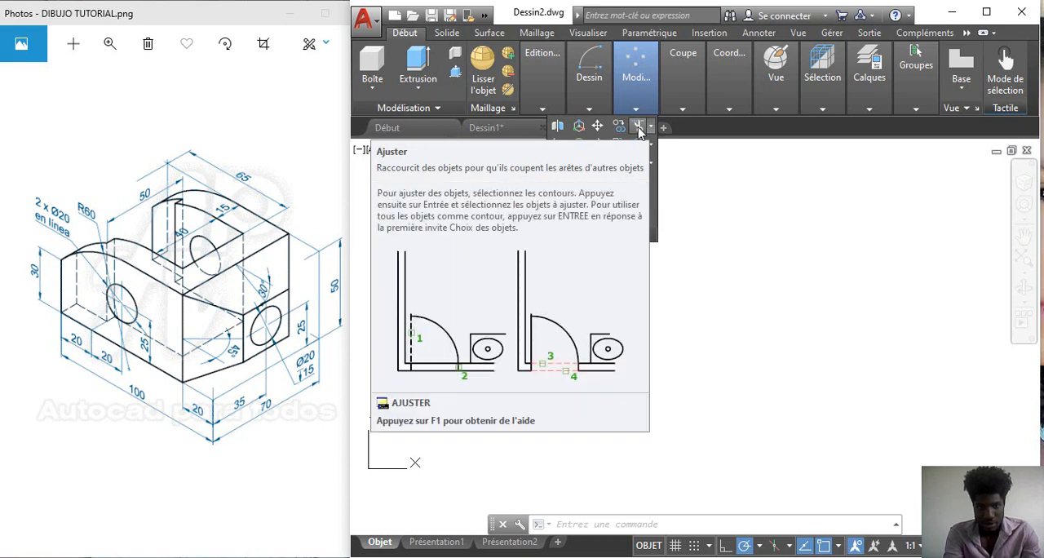
{"action": "left_click", "coordinate": [639, 127]}
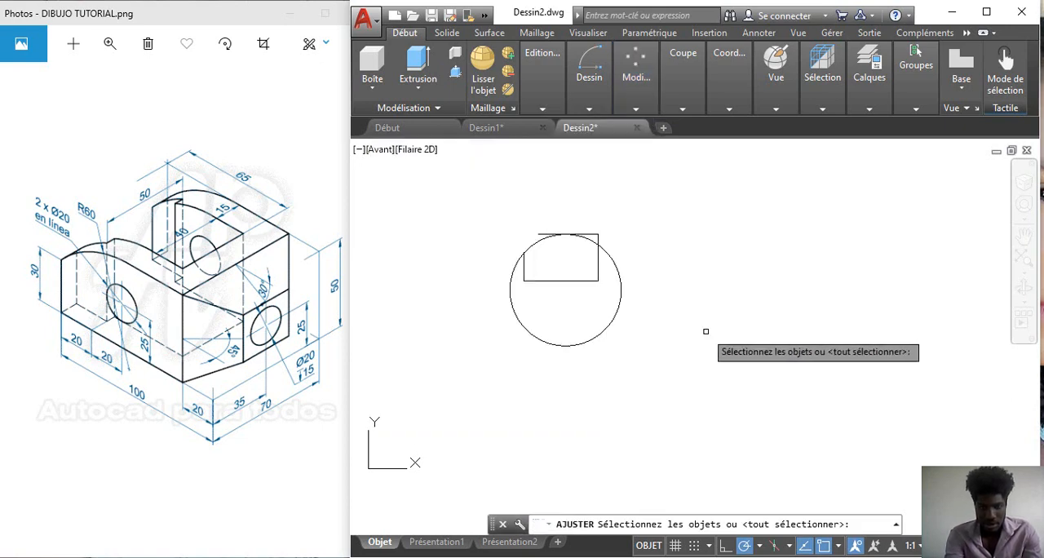
{"action": "key", "text": "Return"}
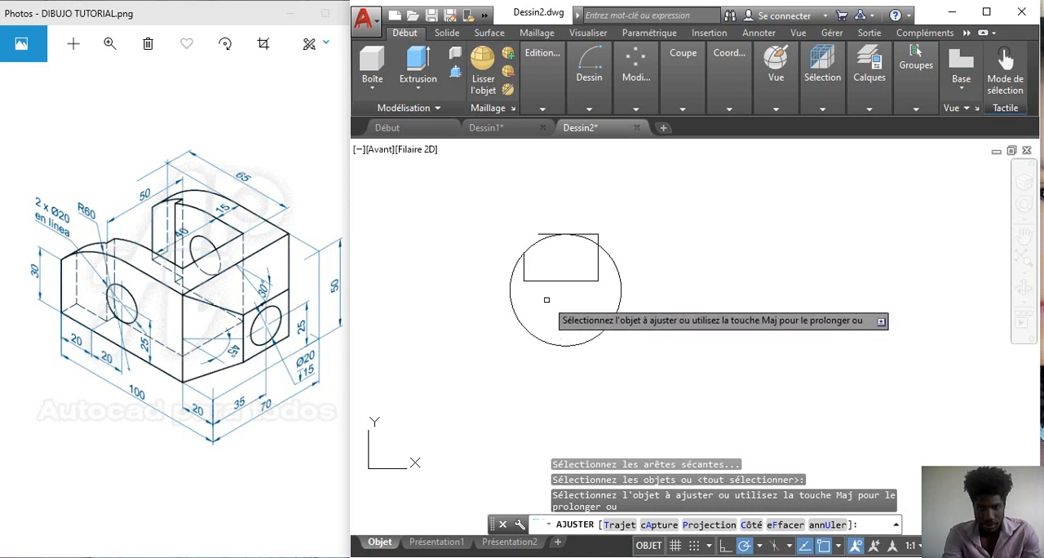
{"action": "left_click", "coordinate": [515, 265]}
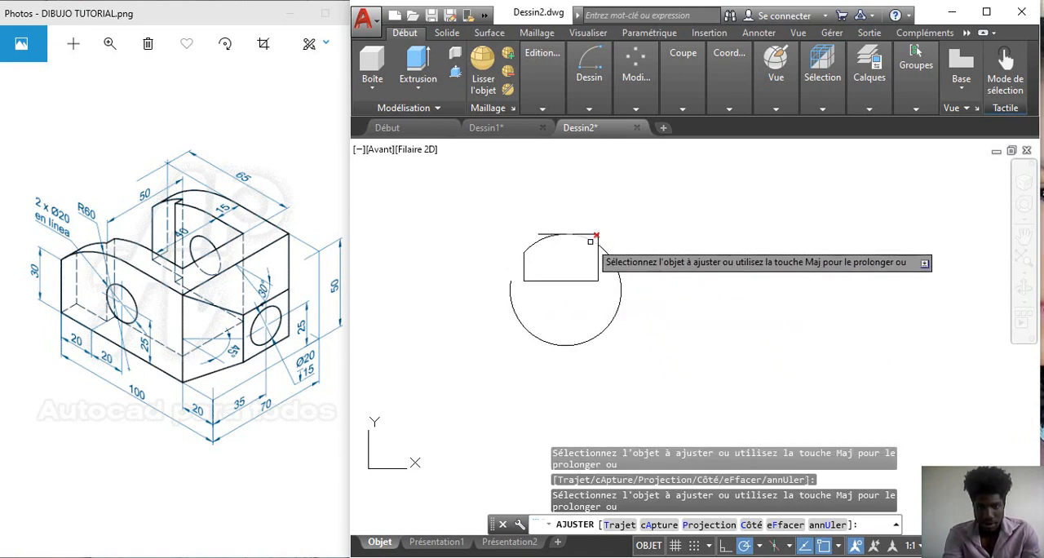
{"action": "left_click", "coordinate": [544, 234]}
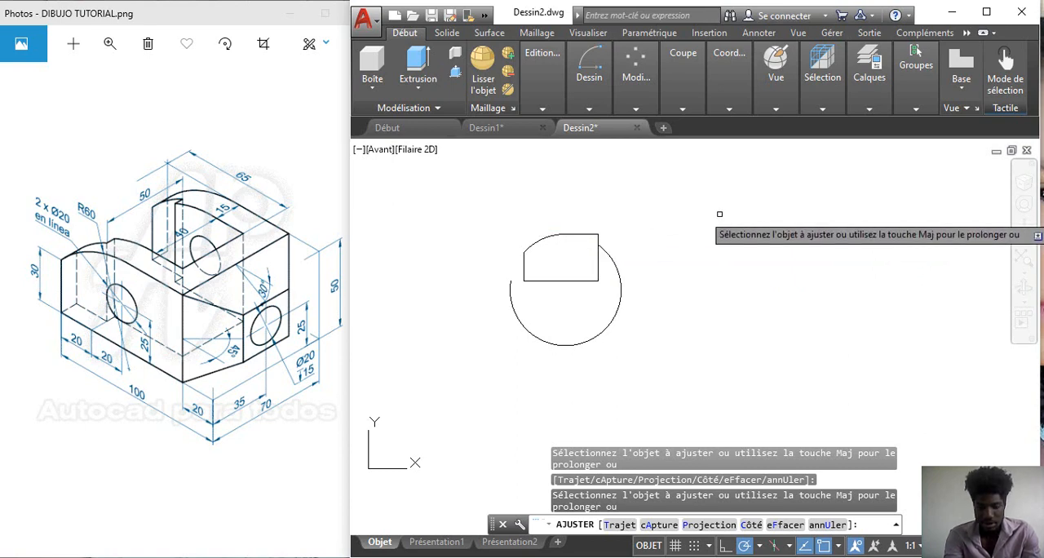
{"action": "key", "text": "Return"}
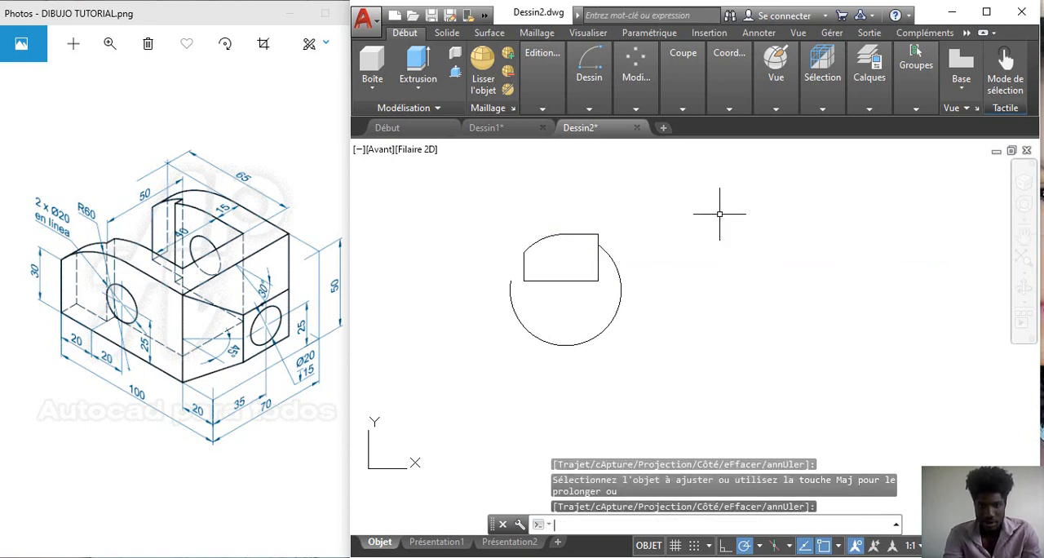
Step: Delete the leftover arc below the profile and draw a circle of radius 10 centred at the midpoints of the profile's bottom and right lines
{"action": "left_click", "coordinate": [616, 320]}
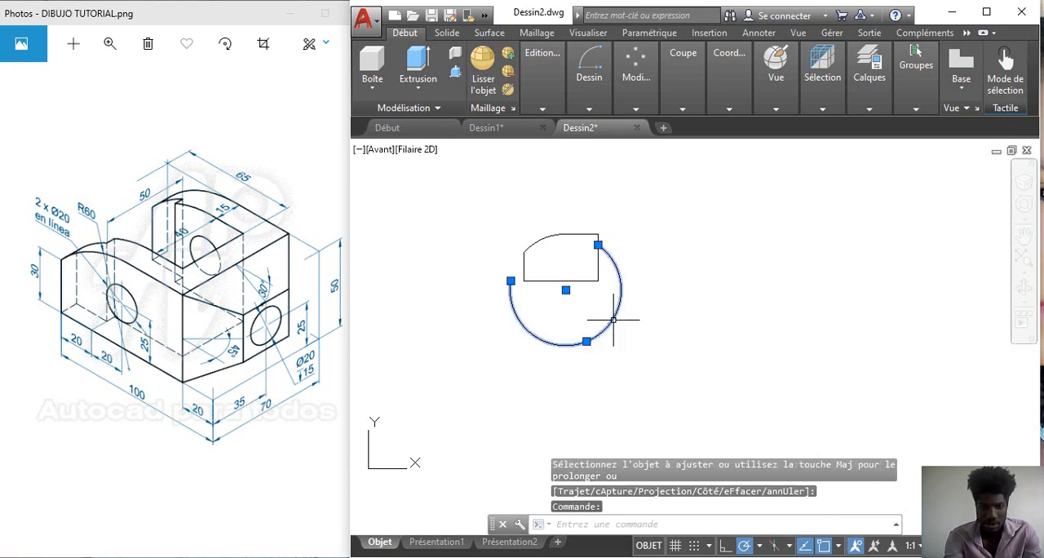
{"action": "key", "text": "Delete"}
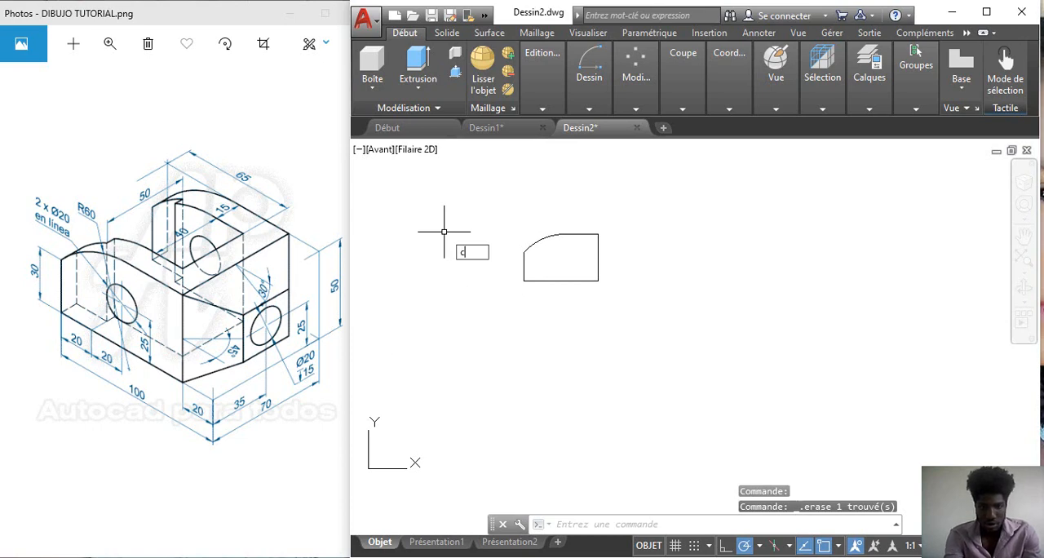
{"action": "key", "text": "Return"}
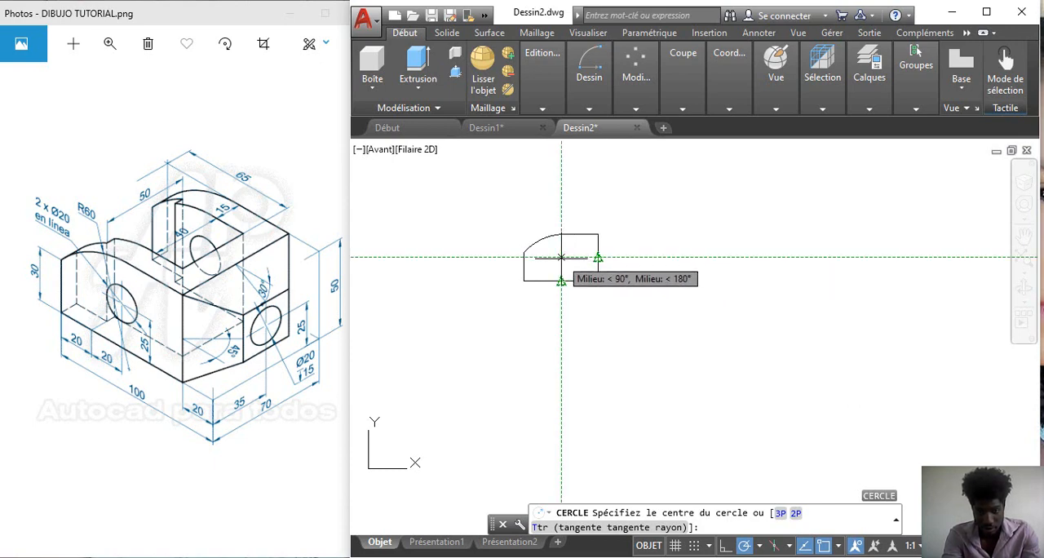
{"action": "left_click", "coordinate": [561, 257]}
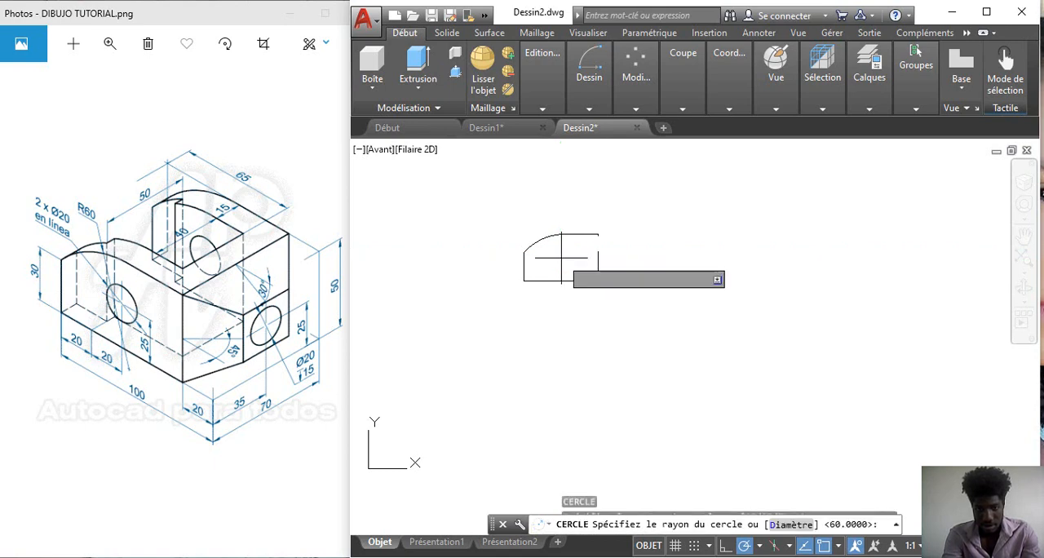
{"action": "type", "text": "10"}
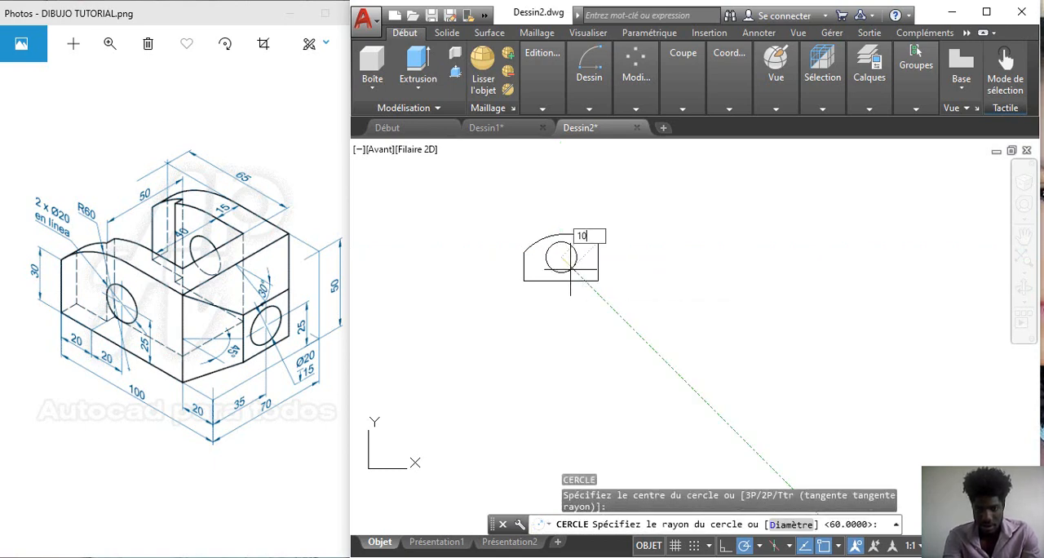
{"action": "key", "text": "Return"}
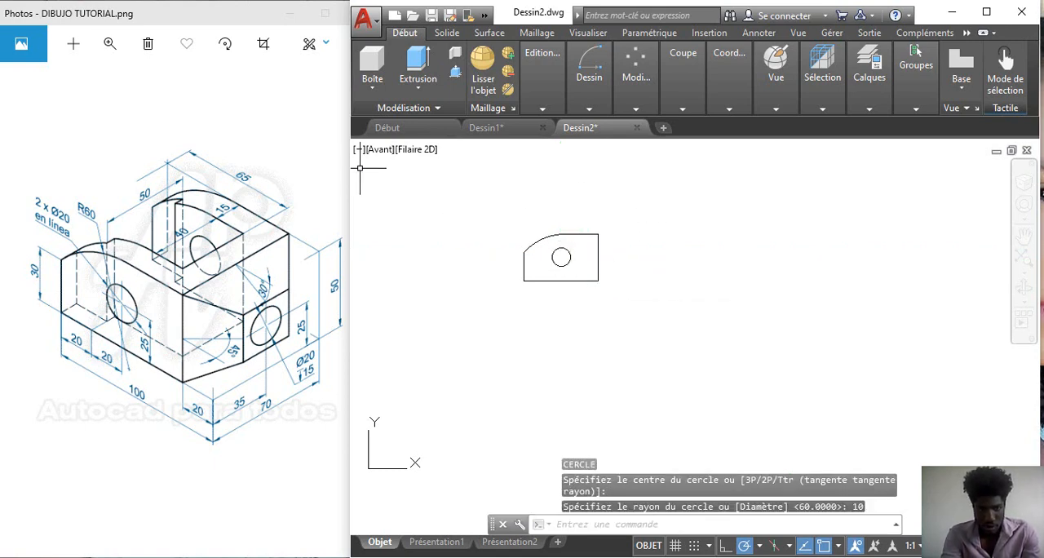
Step: Switch the viewport to the south-east isometric view with the whole profile in sight
{"action": "left_click", "coordinate": [380, 150]}
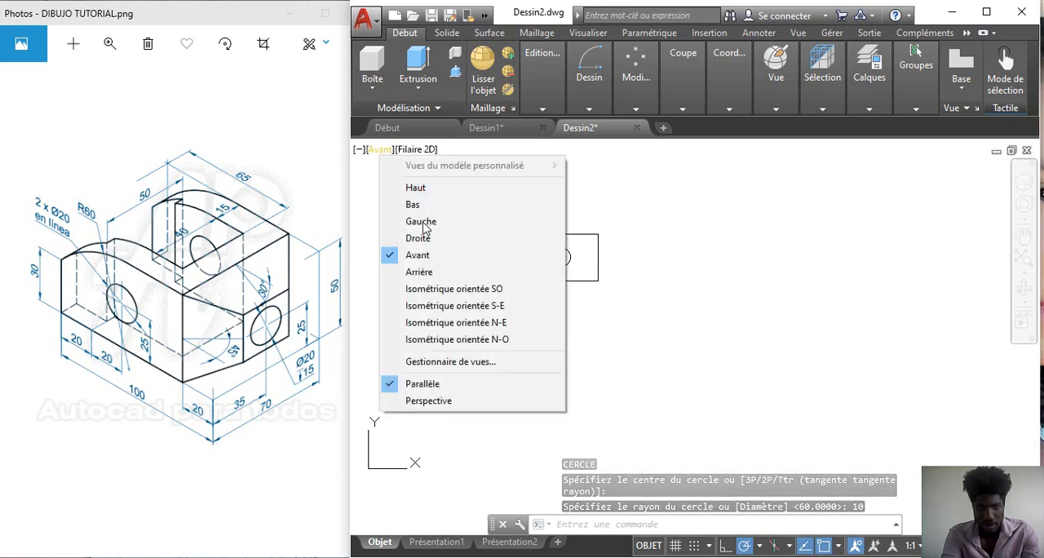
{"action": "left_click", "coordinate": [453, 306]}
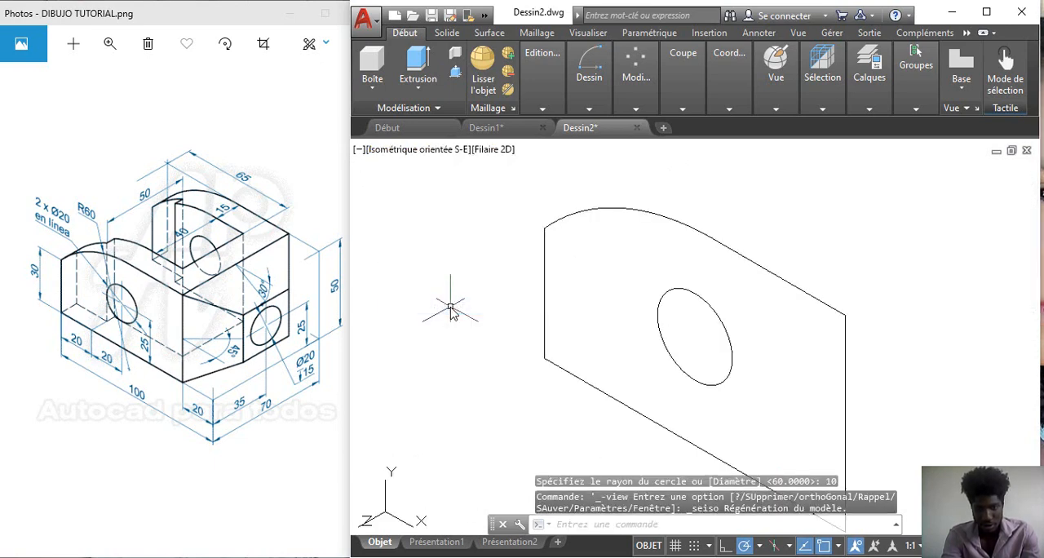
{"action": "right_click", "coordinate": [447, 242]}
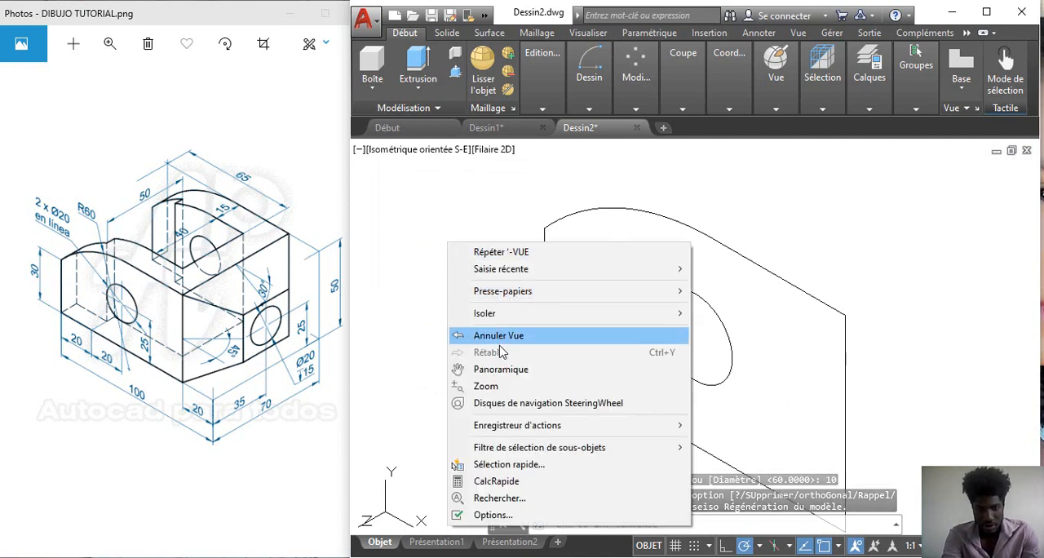
{"action": "left_click", "coordinate": [486, 386]}
{"action": "mouse_move", "coordinate": [452, 215]}
{"action": "left_mouse_down"}
{"action": "mouse_move", "coordinate": [443, 308]}
{"action": "mouse_move", "coordinate": [458, 334]}
{"action": "left_mouse_up"}
{"action": "key", "text": "Escape"}
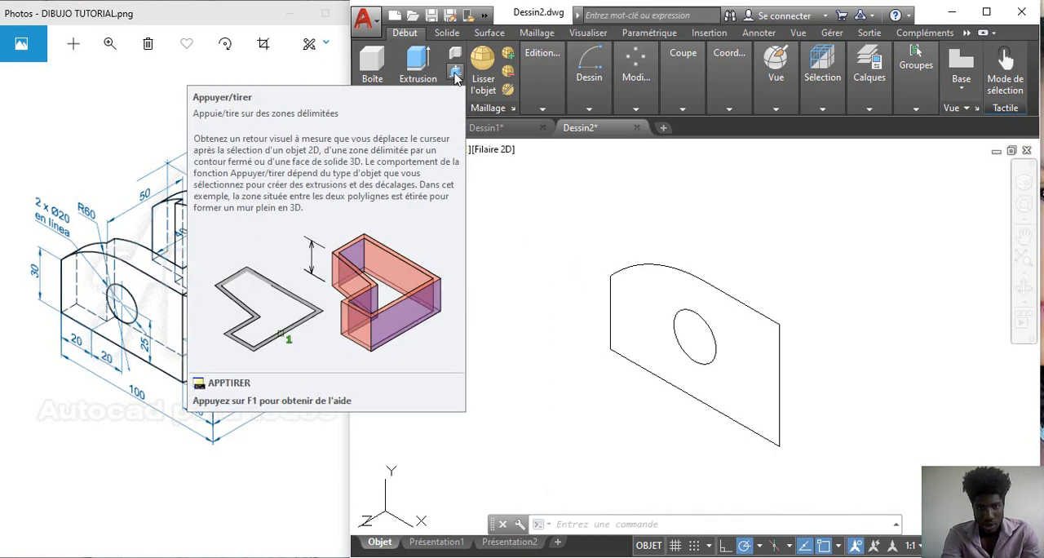
Step: Press-pull the area between the profile outline and the circle 70 units backwards into a solid with a through hole
{"action": "left_click", "coordinate": [456, 75]}
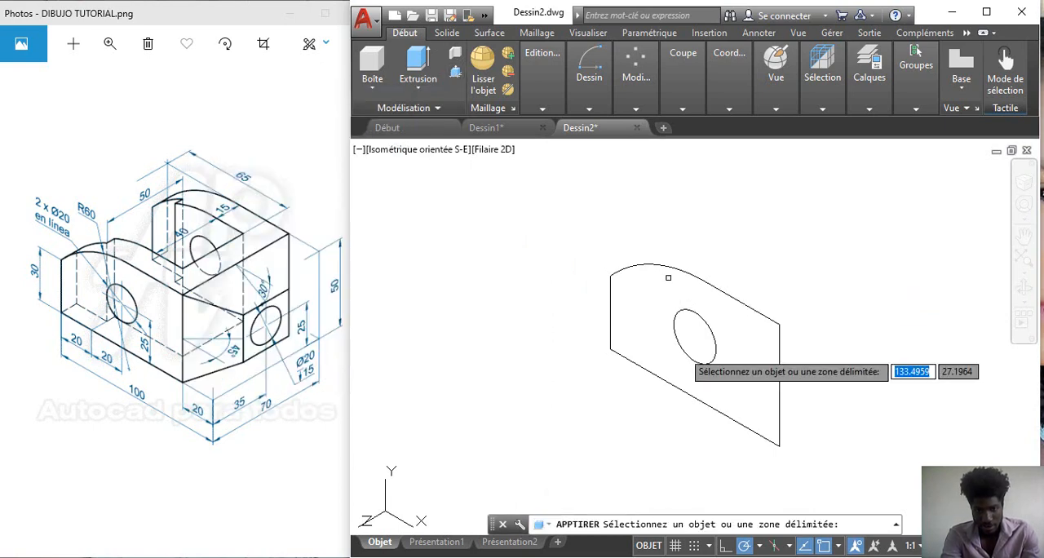
{"action": "left_click", "coordinate": [665, 324]}
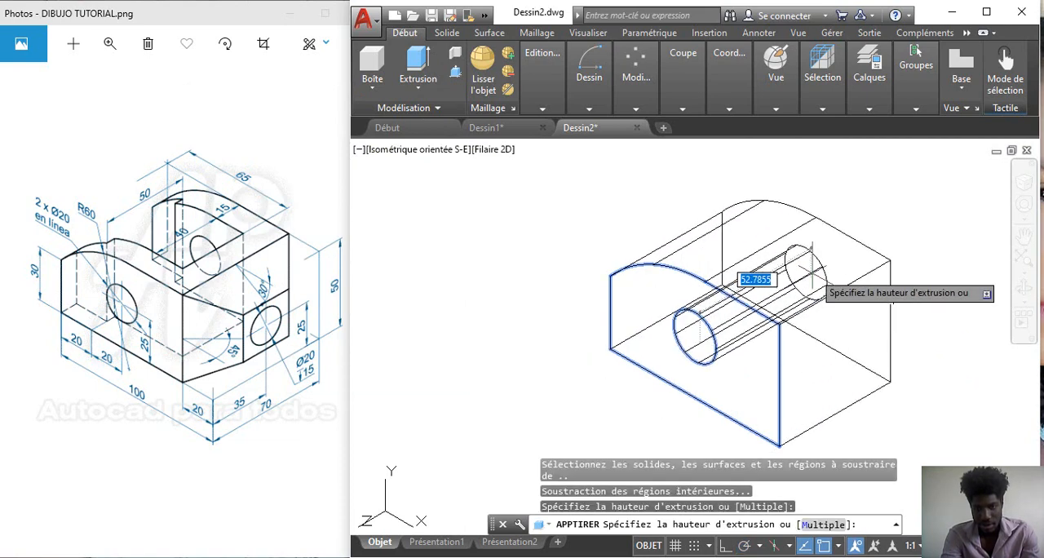
{"action": "type", "text": "70"}
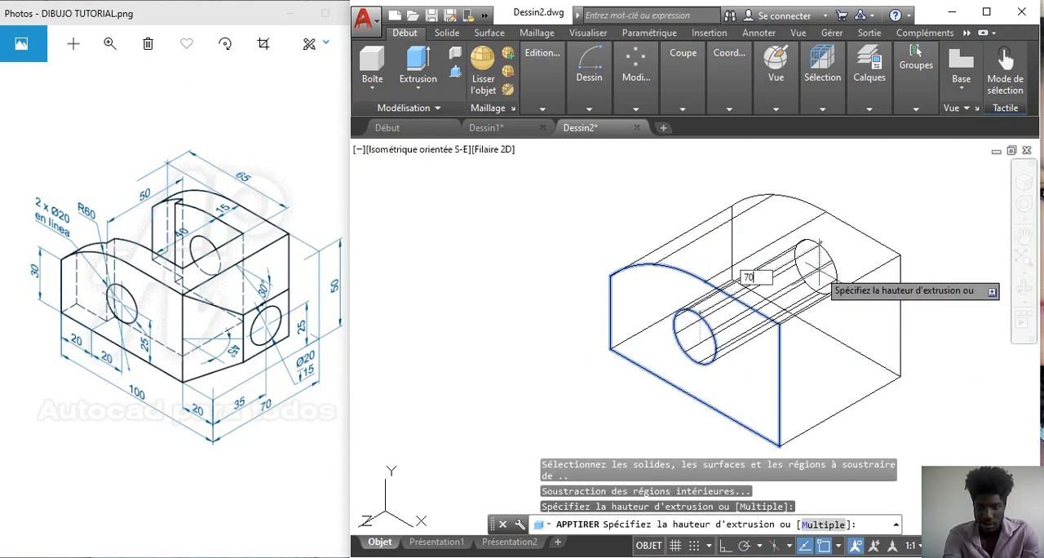
{"action": "key", "text": "Return"}
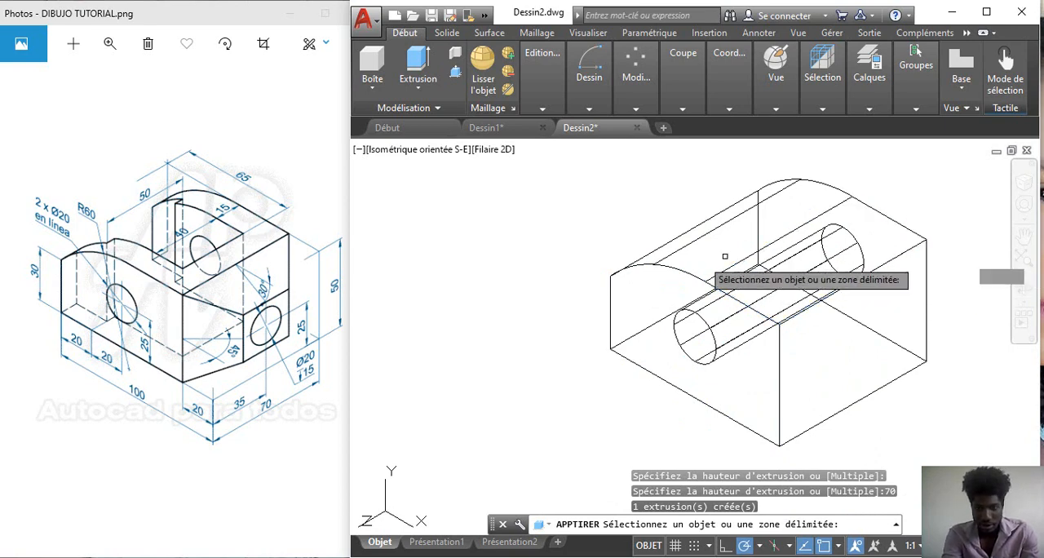
{"action": "key", "text": "Return"}
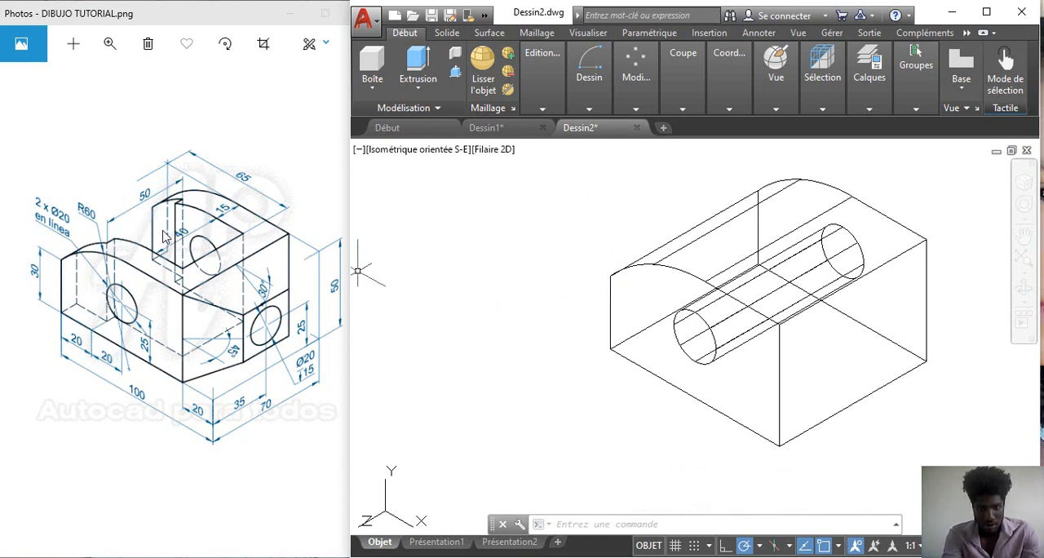
Step: Switch the viewport to the top view, leaving free drawing space to the right of the solid
{"action": "left_click", "coordinate": [410, 153]}
{"action": "left_click", "coordinate": [457, 188]}
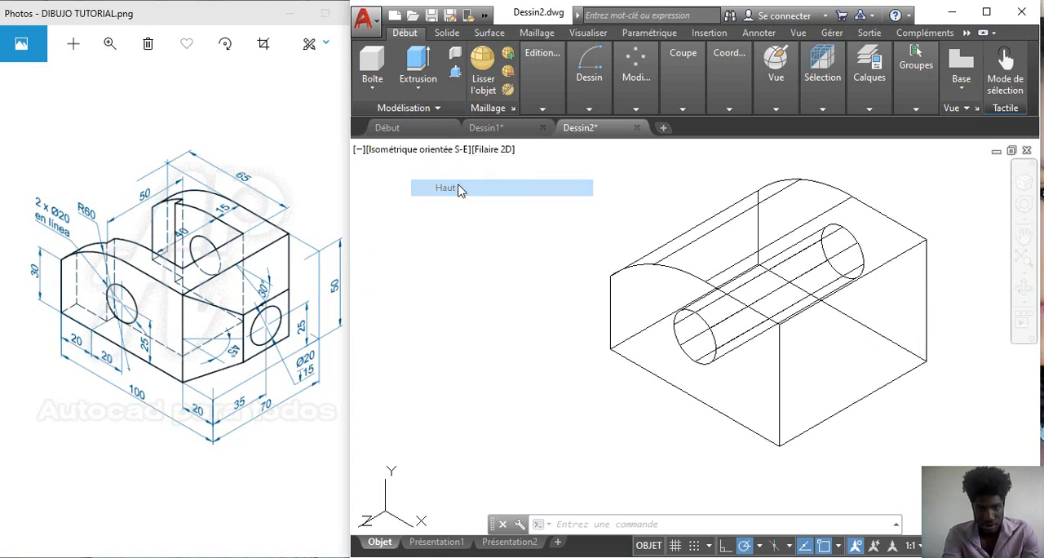
{"action": "right_click", "coordinate": [431, 215]}
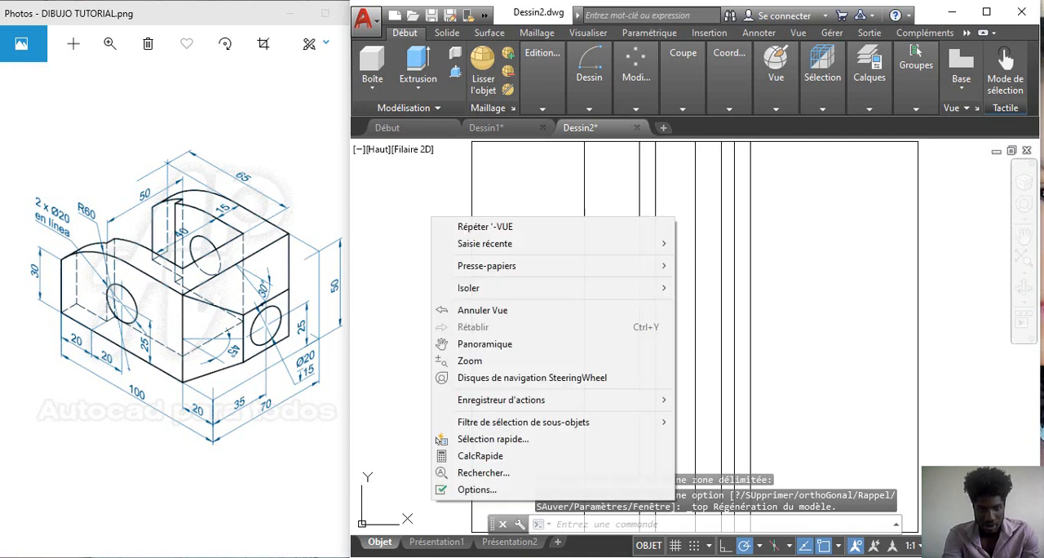
{"action": "left_click", "coordinate": [473, 360]}
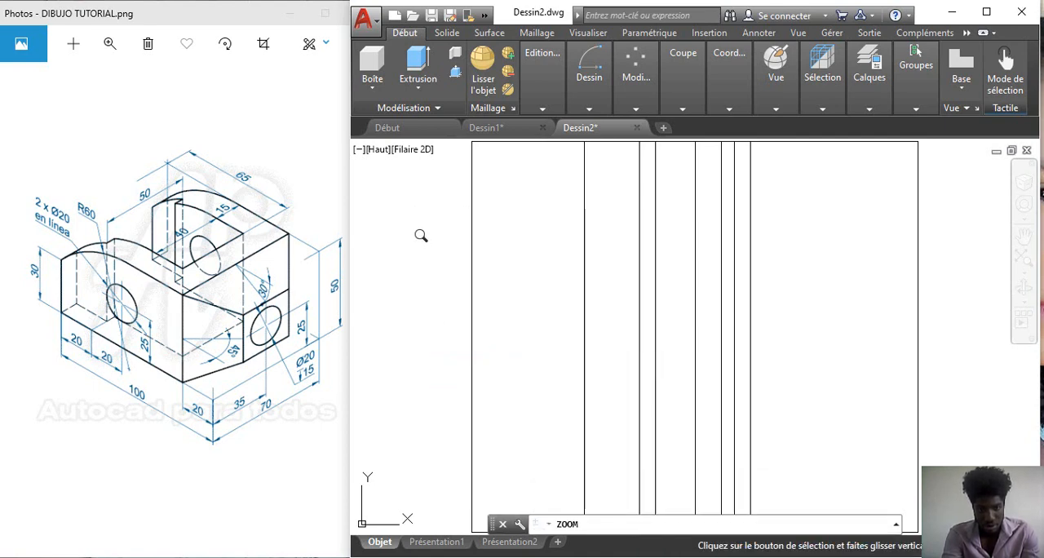
{"action": "mouse_move", "coordinate": [419, 233]}
{"action": "left_mouse_down"}
{"action": "mouse_move", "coordinate": [422, 409]}
{"action": "mouse_move", "coordinate": [464, 264]}
{"action": "mouse_move", "coordinate": [464, 307]}
{"action": "left_mouse_up"}
{"action": "key", "text": "Escape"}
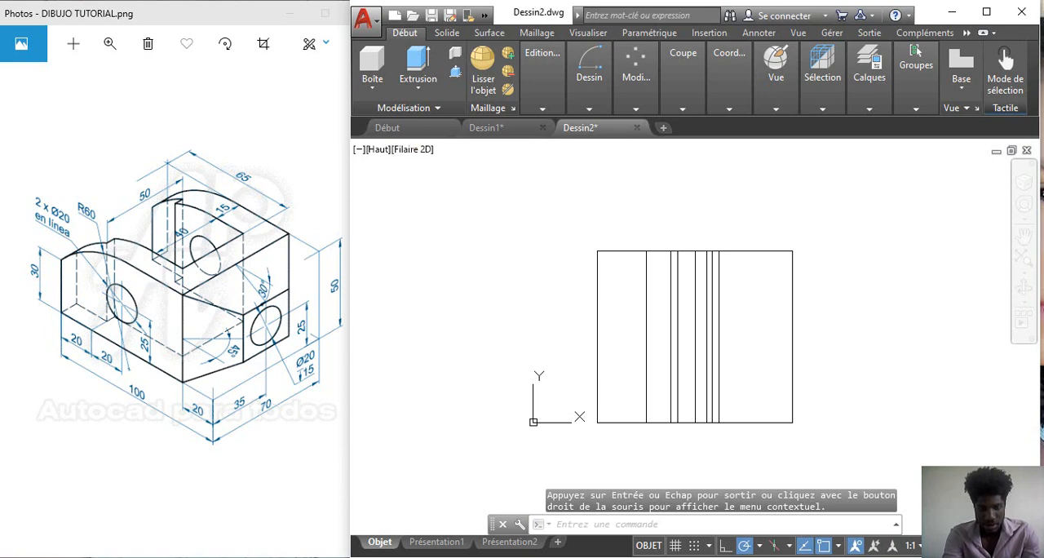
{"action": "right_click", "coordinate": [440, 203]}
{"action": "left_click", "coordinate": [510, 328]}
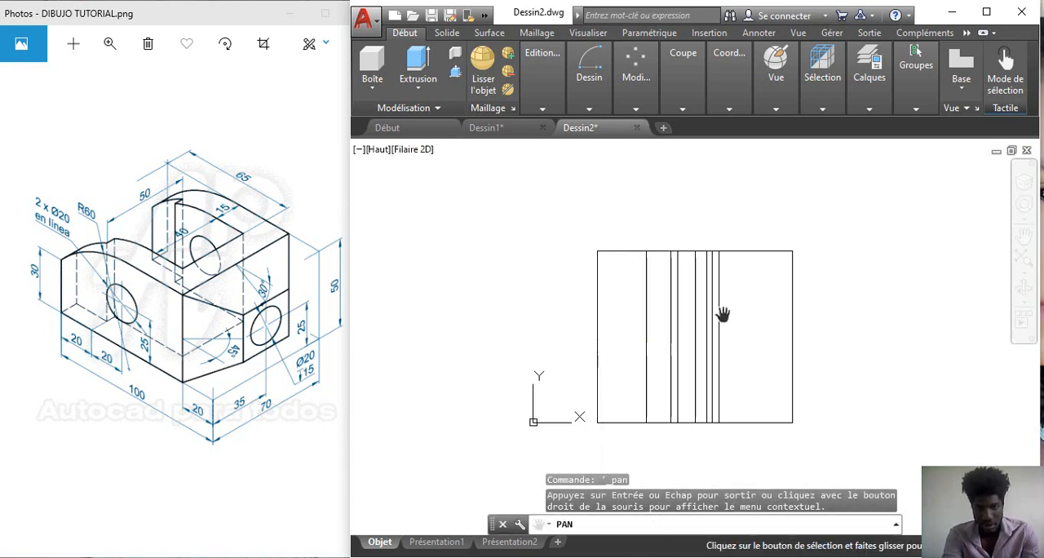
{"action": "mouse_move", "coordinate": [865, 329]}
{"action": "left_mouse_down"}
{"action": "mouse_move", "coordinate": [660, 344]}
{"action": "mouse_move", "coordinate": [709, 342]}
{"action": "mouse_move", "coordinate": [693, 334]}
{"action": "left_mouse_up"}
{"action": "key", "text": "Escape"}
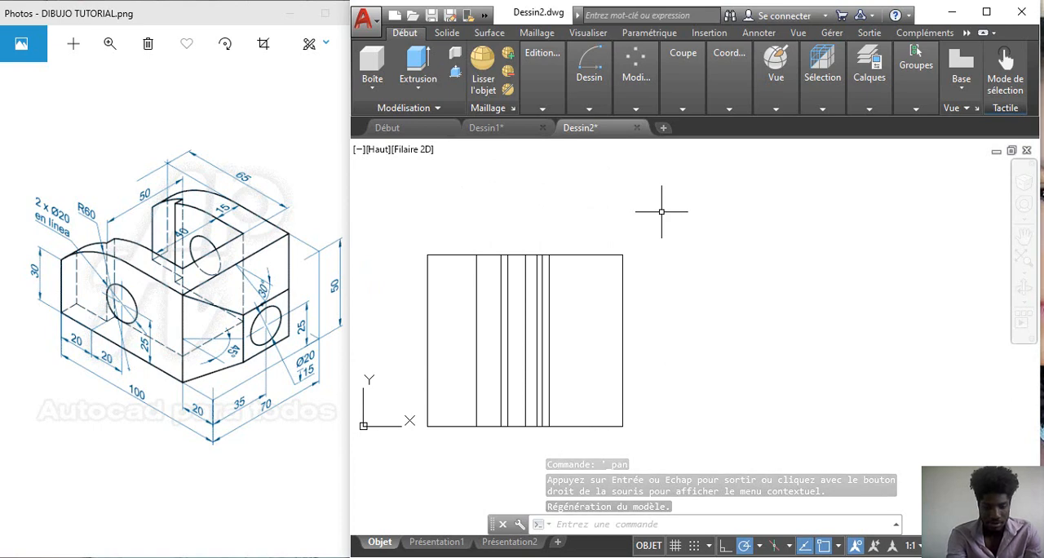
Step: Draw connected lines to the right of the solid: 40 up, 45 to the left, 5 up and 20 to the left
{"action": "type", "text": "l"}
{"action": "key", "text": "Return"}
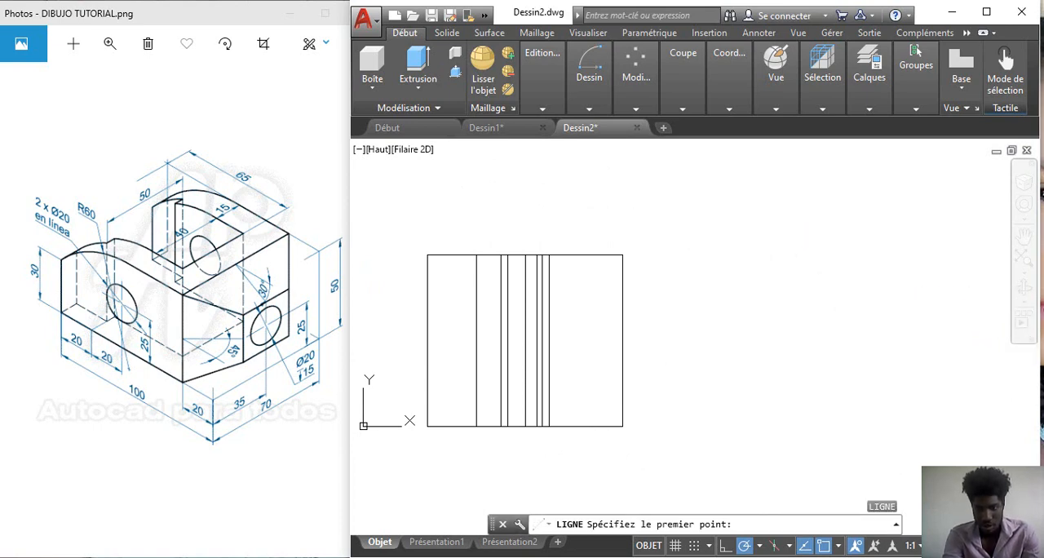
{"action": "left_click", "coordinate": [840, 329]}
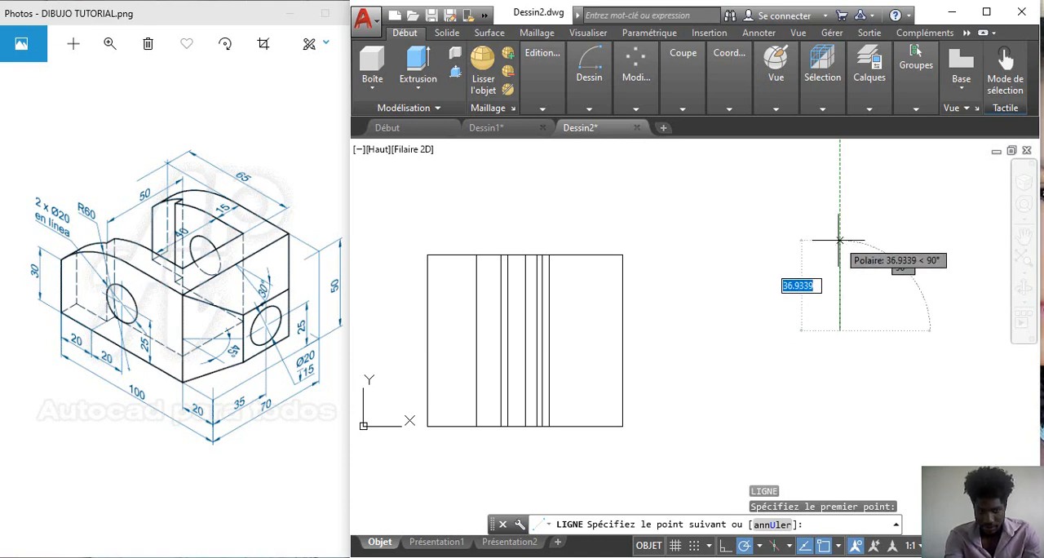
{"action": "type", "text": "40"}
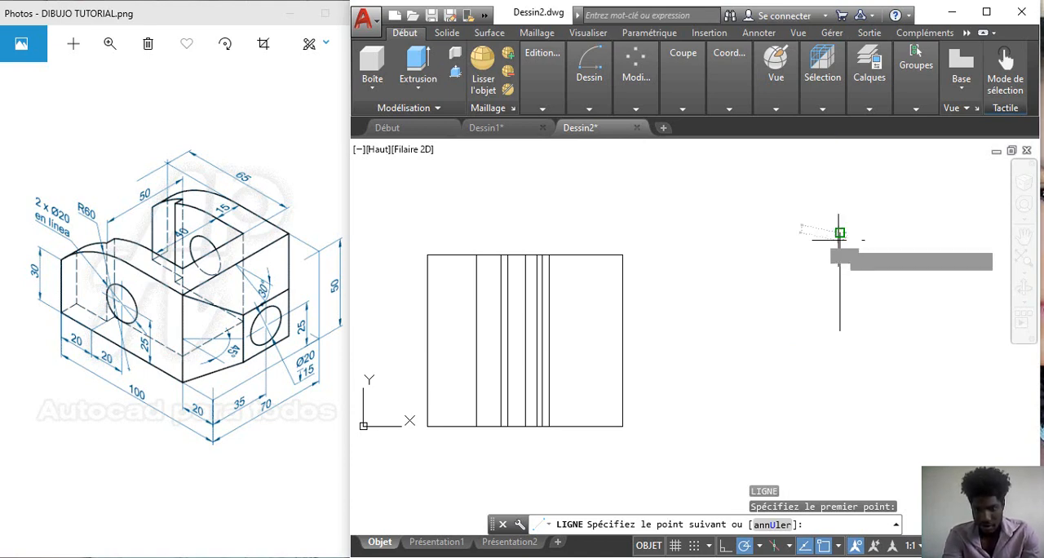
{"action": "key", "text": "Return"}
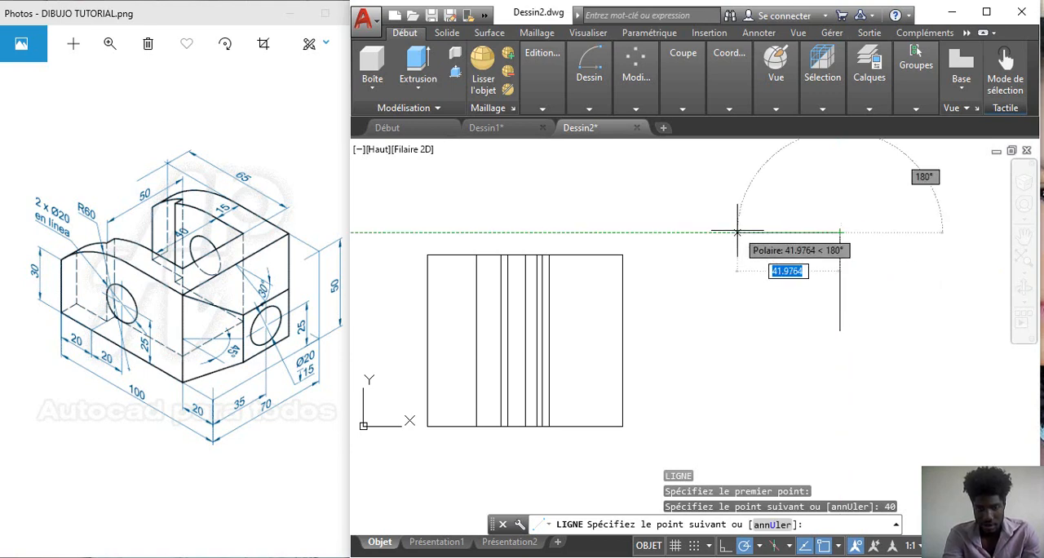
{"action": "type", "text": "4"}
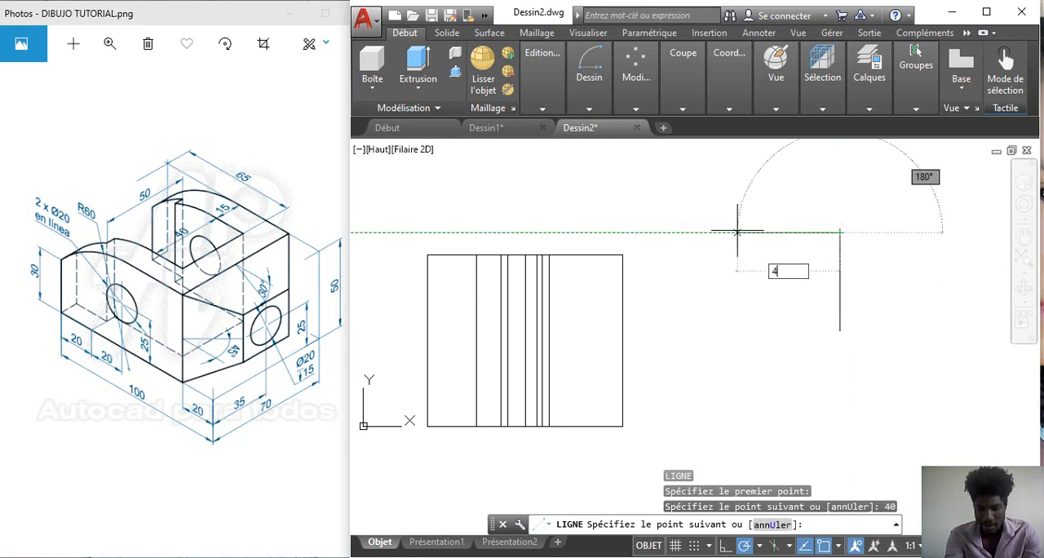
{"action": "type", "text": "5"}
{"action": "key", "text": "Return"}
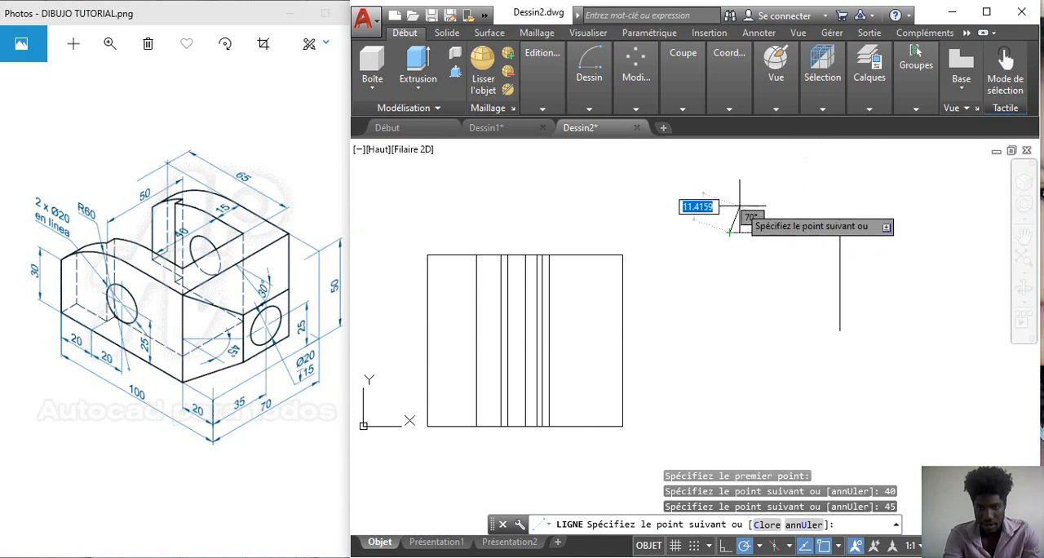
{"action": "type", "text": "5"}
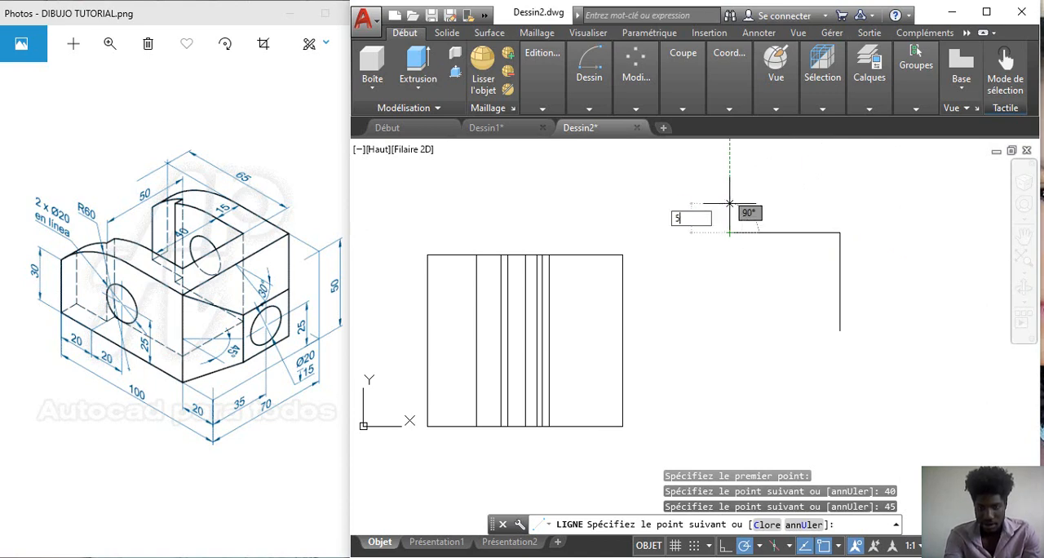
{"action": "key", "text": "Return"}
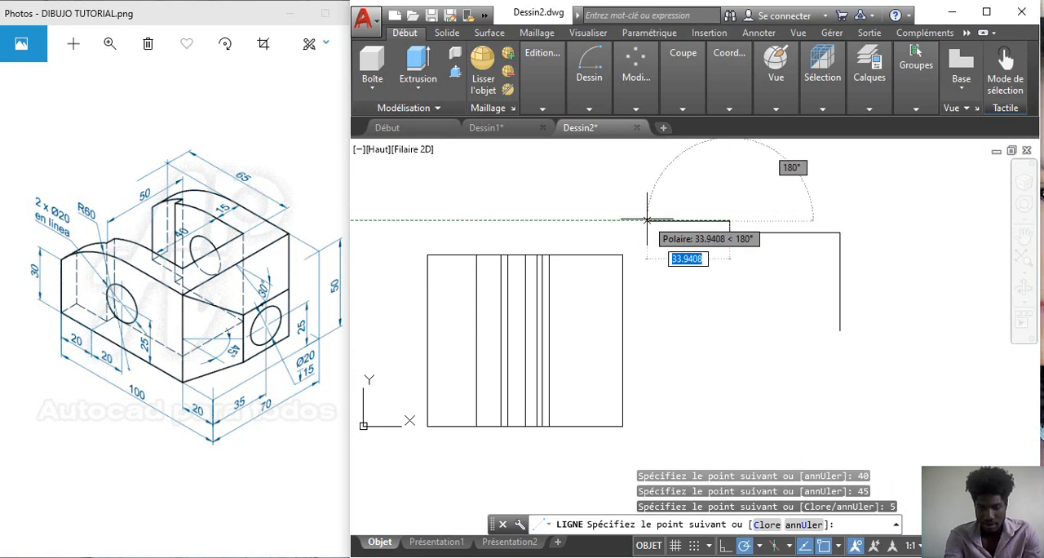
{"action": "key", "text": "Return"}
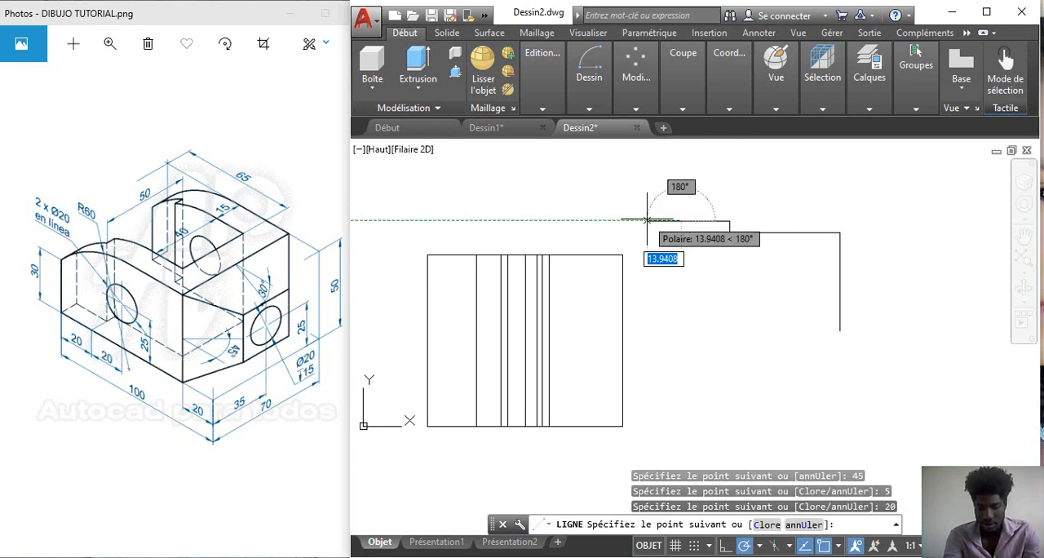
{"action": "key", "text": "Return"}
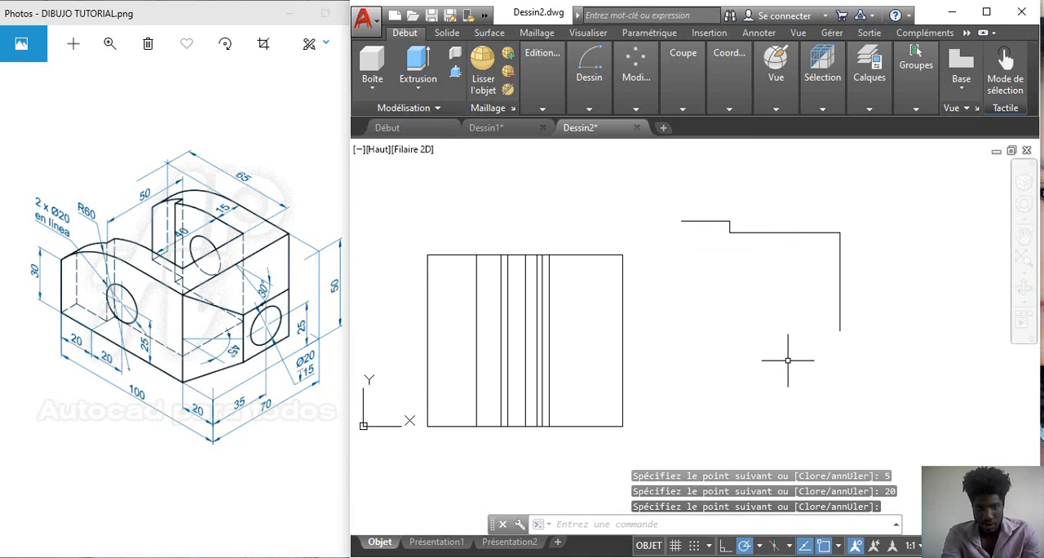
Step: Mirror the four stepped lines about a horizontal axis through the midpoint of the 40-unit vertical line, keeping the source lines
{"action": "left_click", "coordinate": [636, 108]}
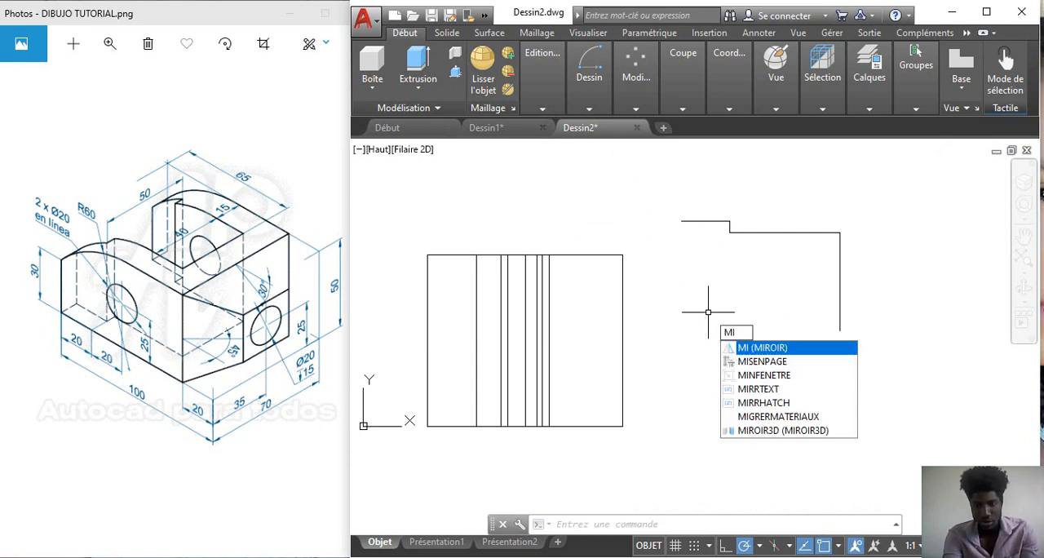
{"action": "key", "text": "Return"}
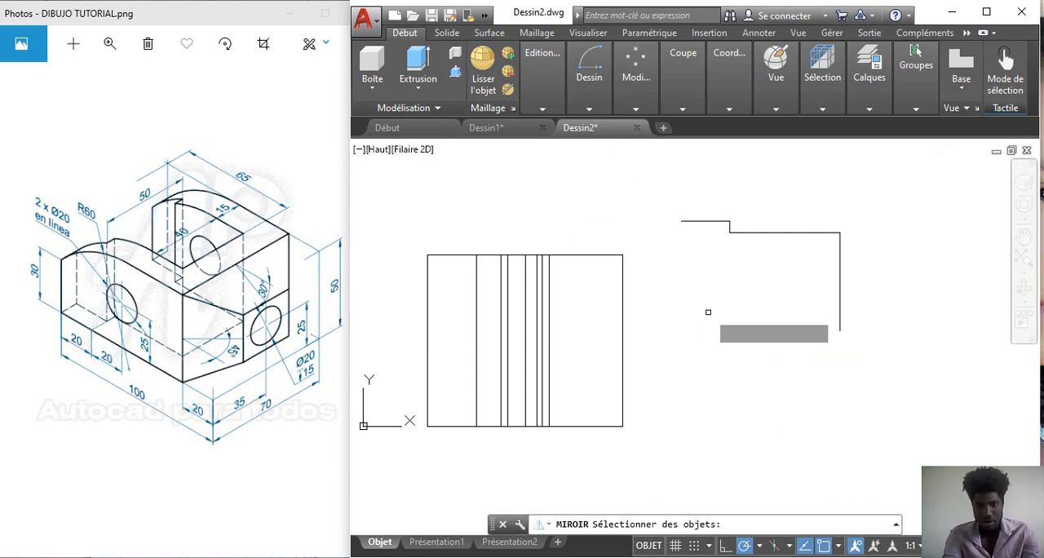
{"action": "left_click", "coordinate": [666, 181]}
{"action": "left_click", "coordinate": [895, 356]}
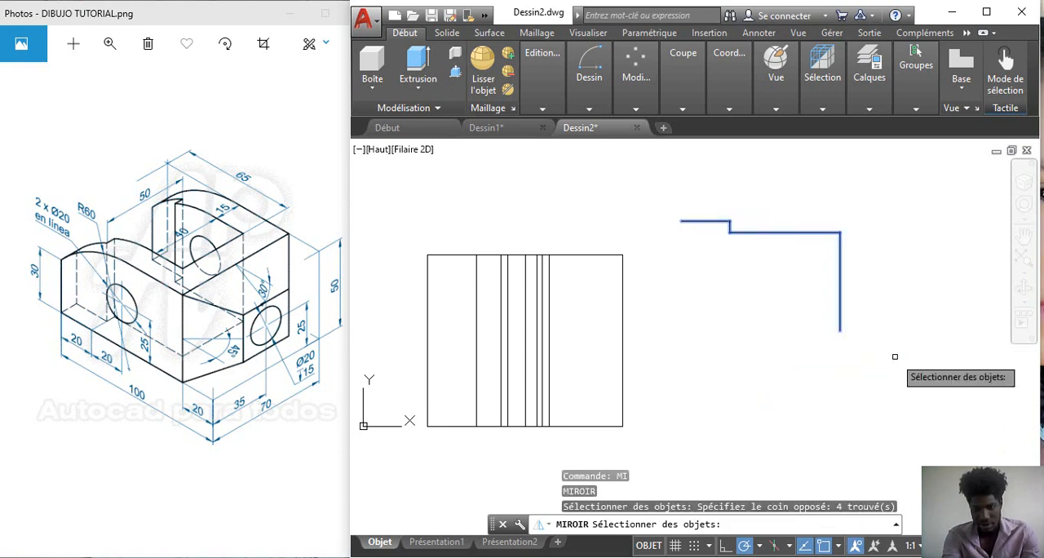
{"action": "key", "text": "Return"}
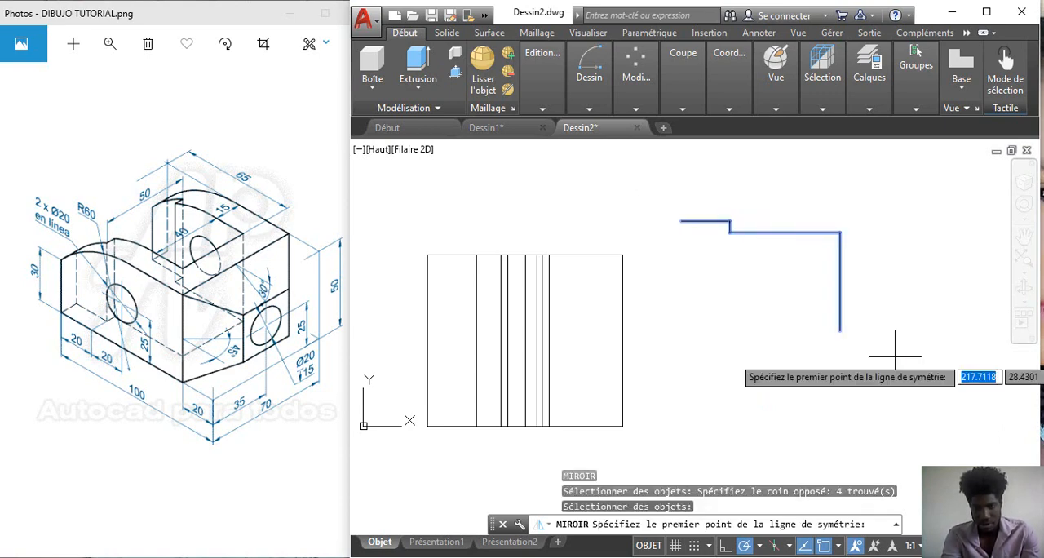
{"action": "left_click", "coordinate": [841, 281]}
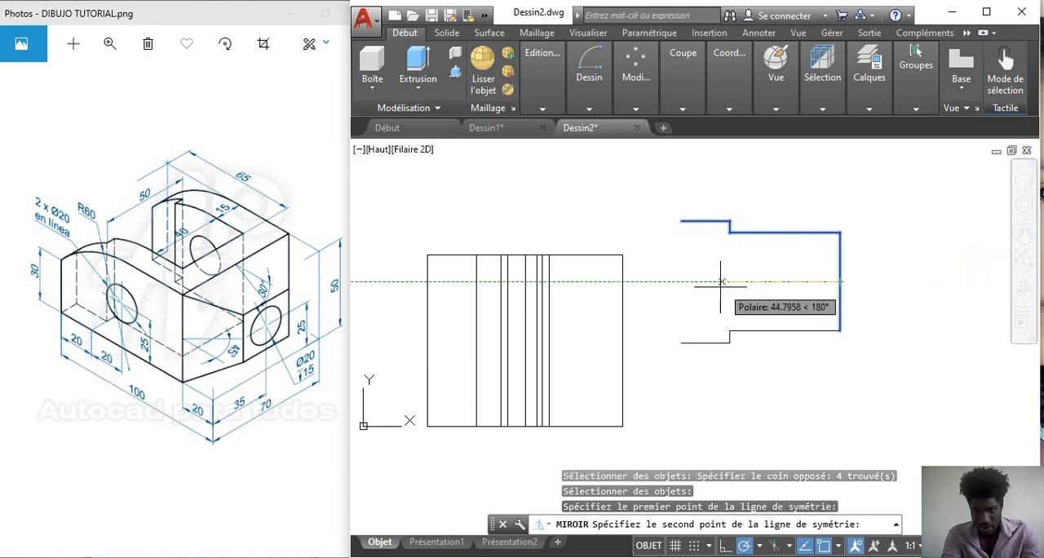
{"action": "left_click", "coordinate": [676, 282]}
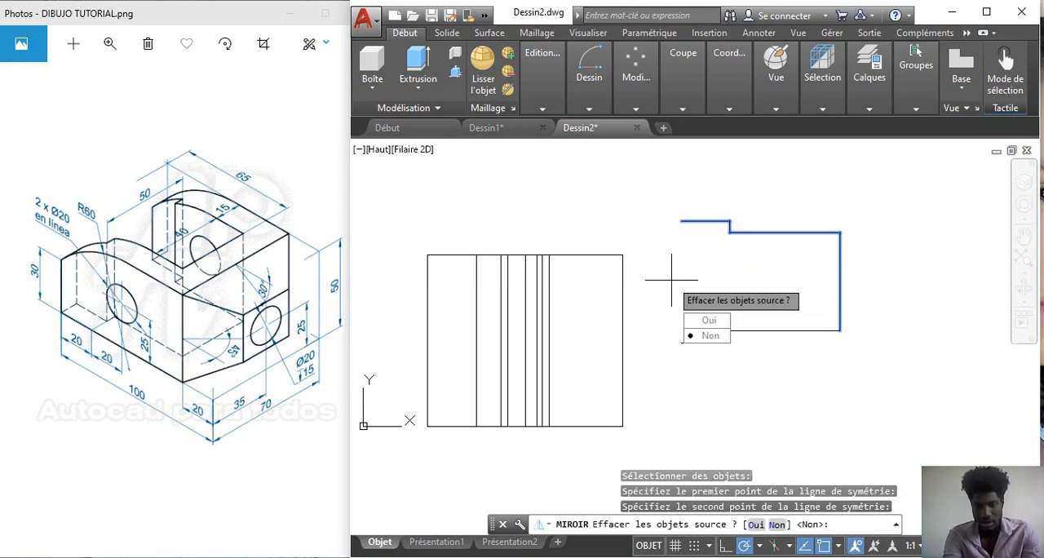
{"action": "key", "text": "Return"}
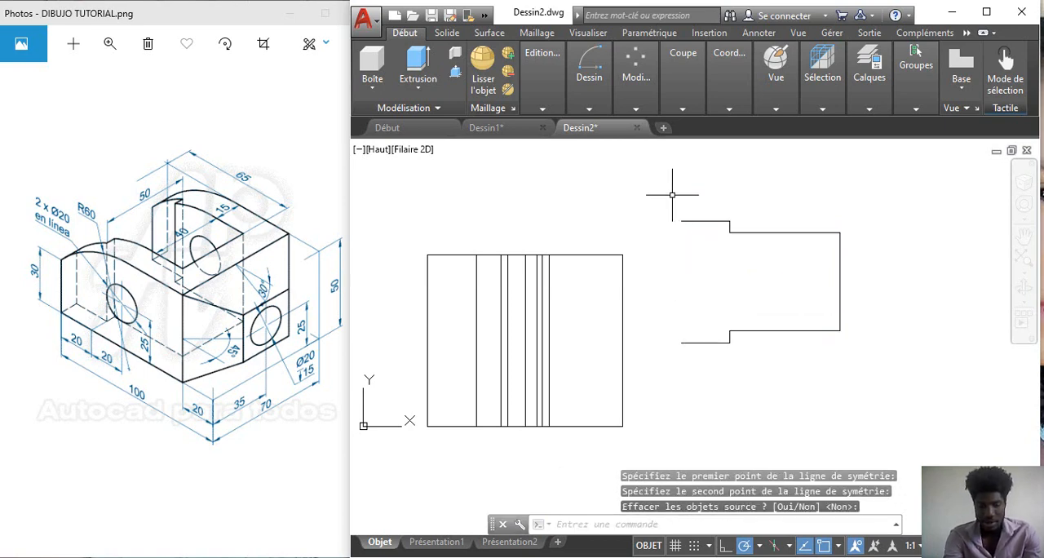
Step: Close the stepped outline with a vertical line joining the open left ends of the two 20-unit lines
{"action": "type", "text": "l"}
{"action": "key", "text": "Return"}
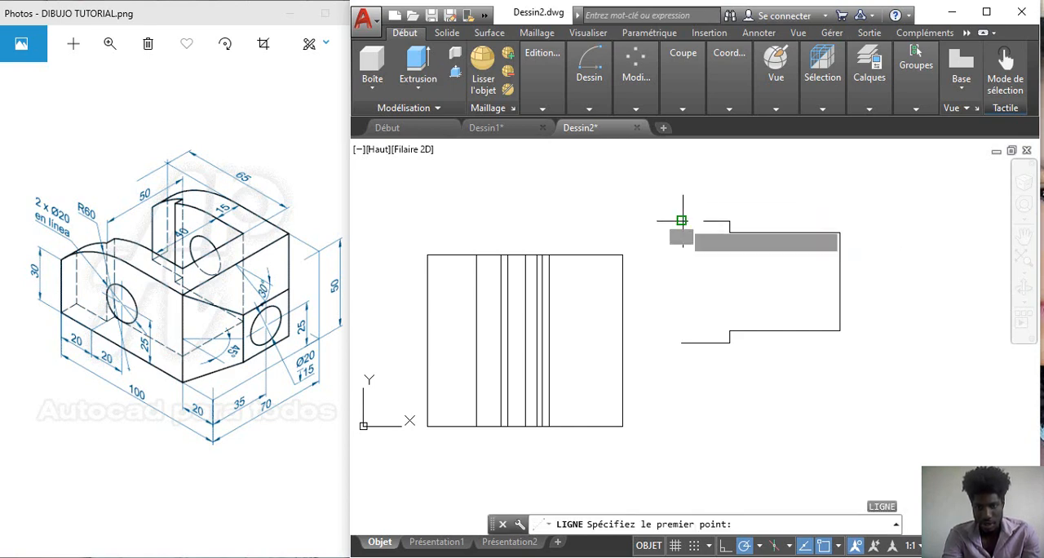
{"action": "left_click", "coordinate": [682, 220]}
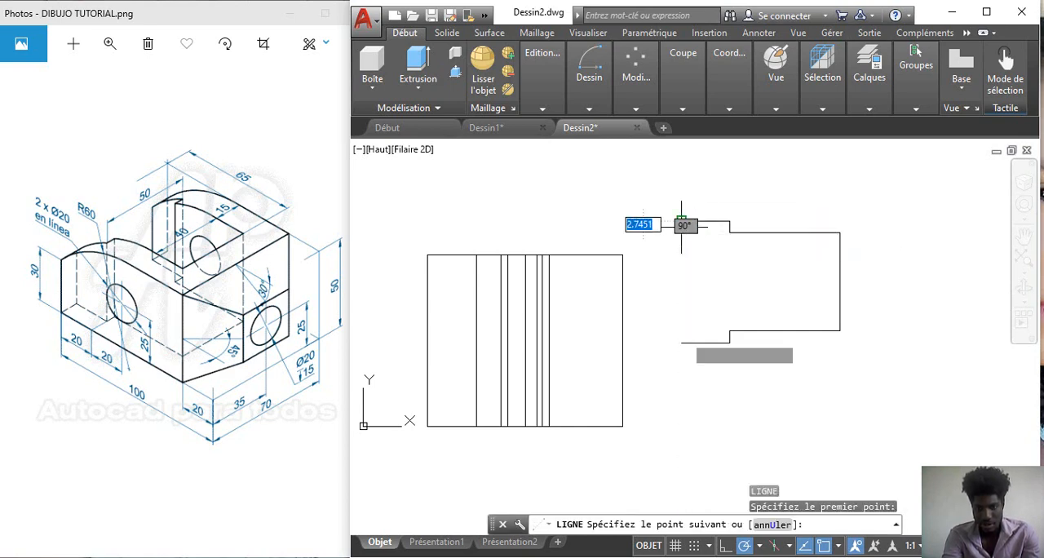
{"action": "left_click", "coordinate": [681, 343]}
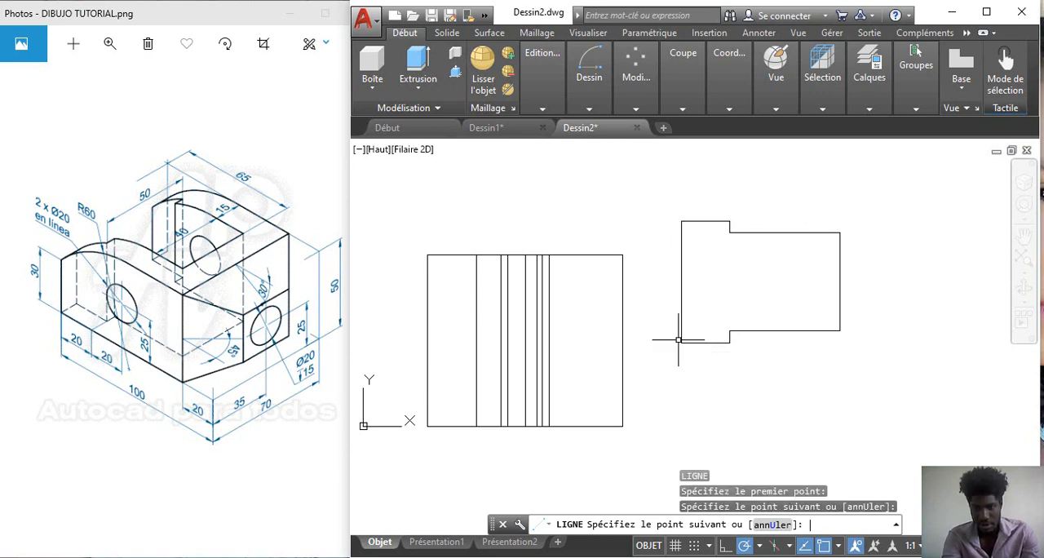
{"action": "key", "text": "Return"}
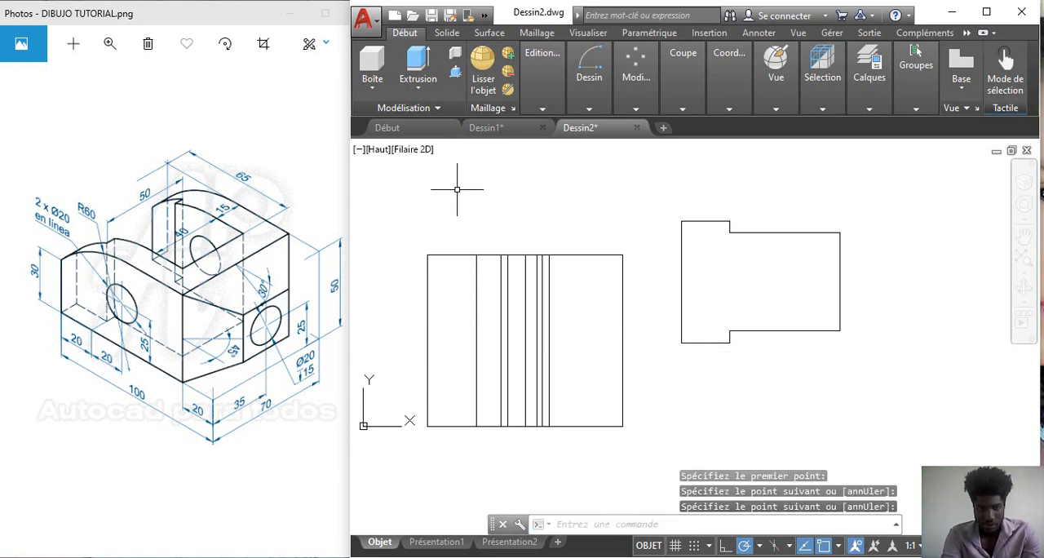
Step: Switch the viewport to the south-east isometric view and press-pull the closed stepped outline 50 units up into a solid
{"action": "left_click", "coordinate": [383, 154]}
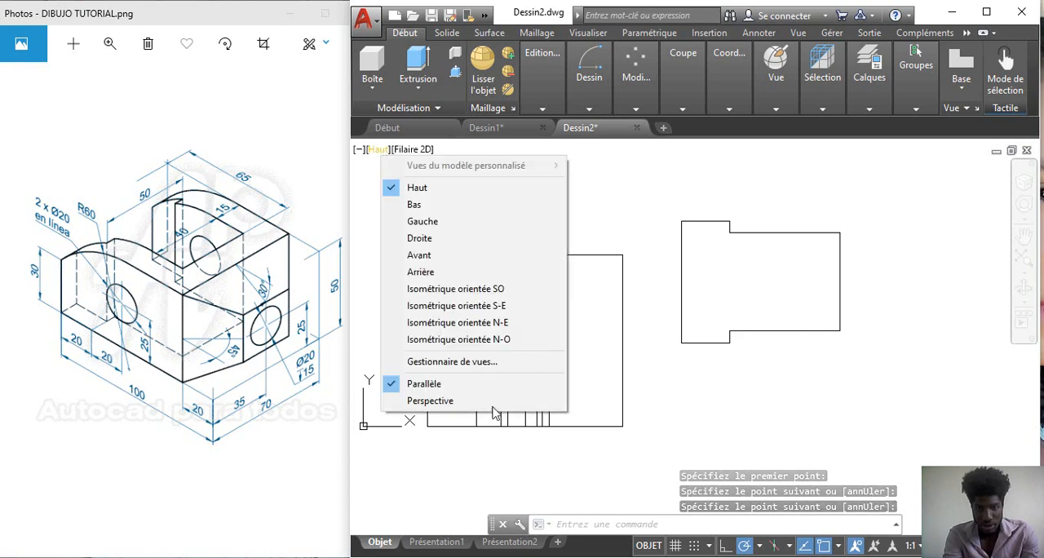
{"action": "left_click", "coordinate": [493, 307]}
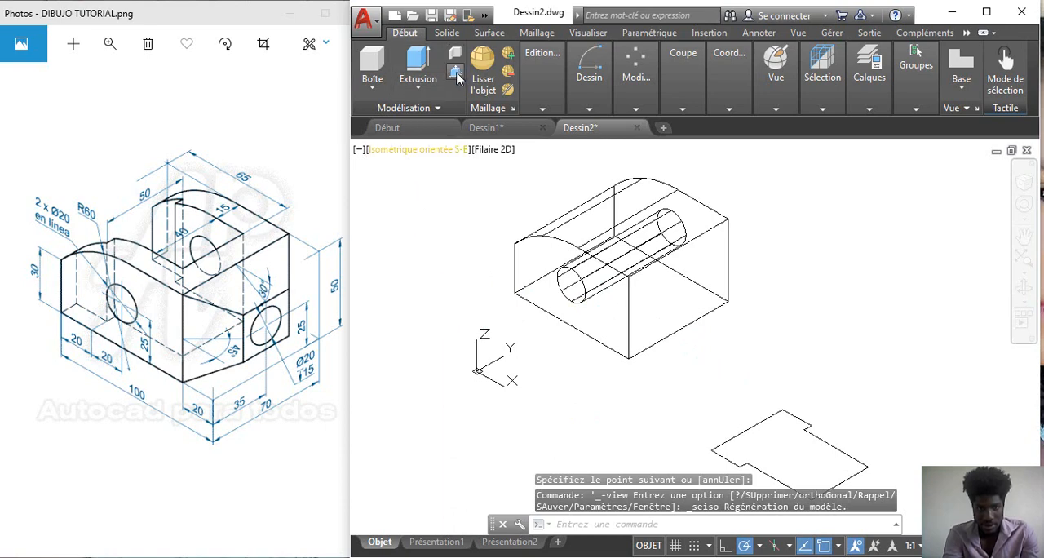
{"action": "left_click", "coordinate": [796, 458]}
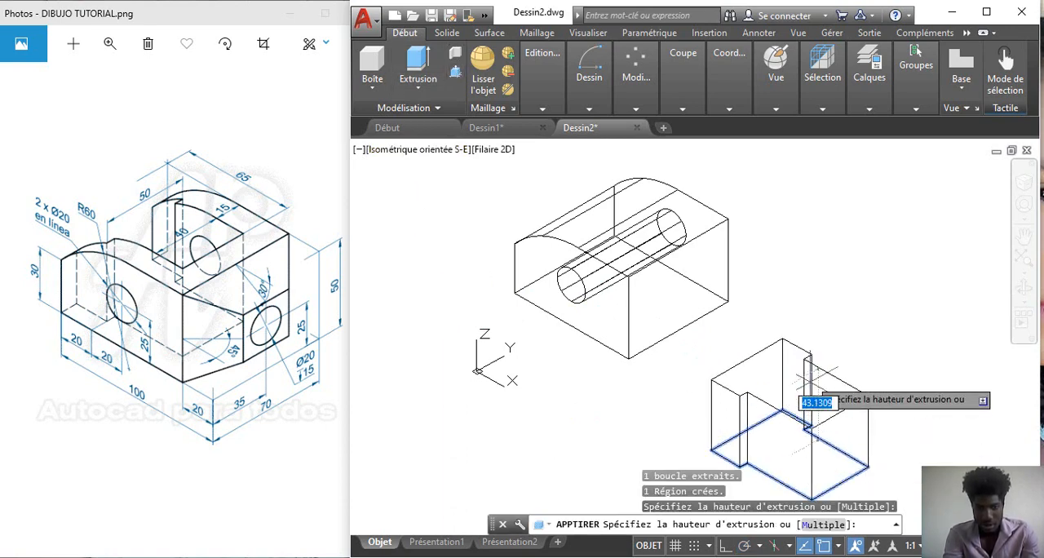
{"action": "type", "text": "50"}
{"action": "key", "text": "Return"}
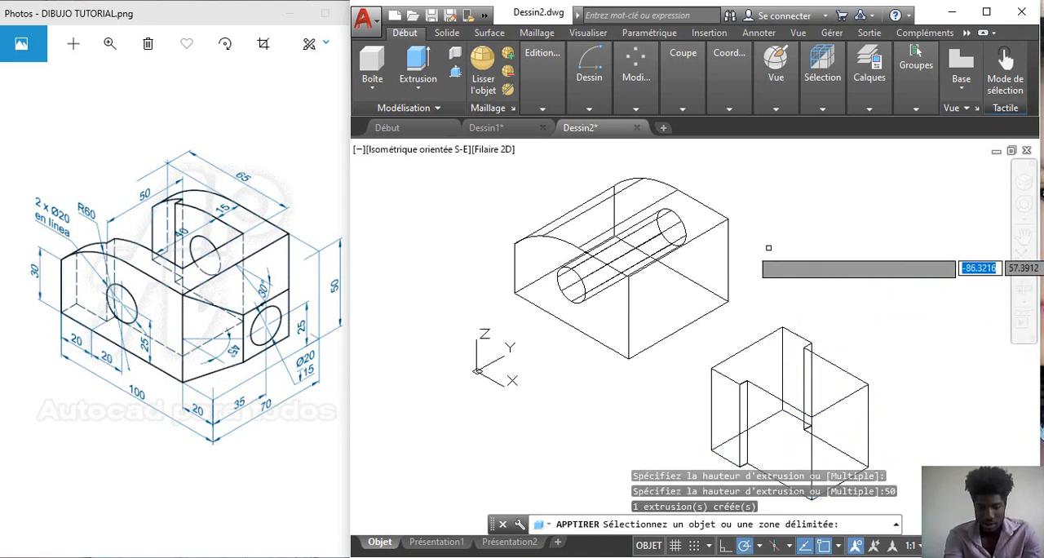
{"action": "key", "text": "Return"}
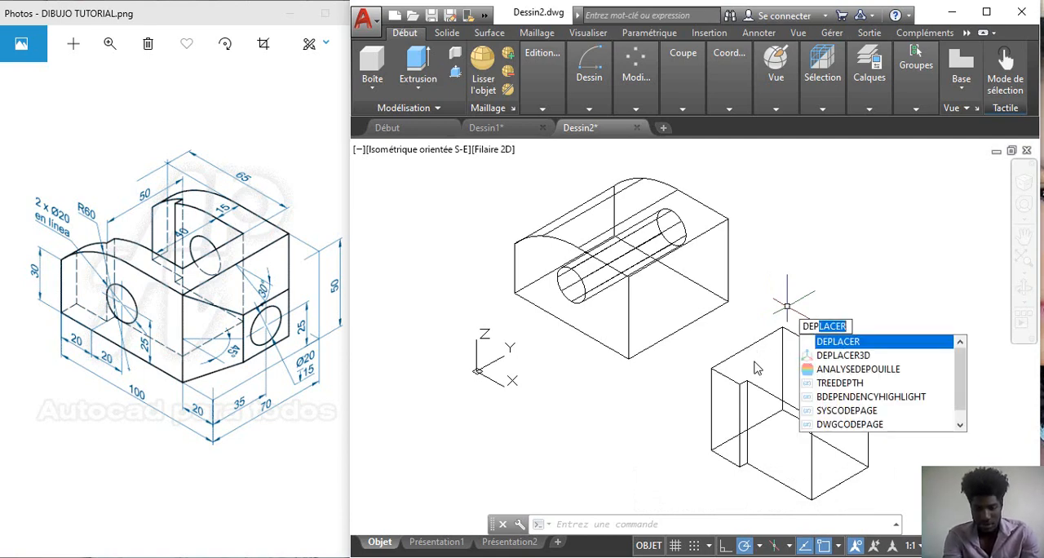
Step: Move the stepped solid from the midpoint of its 50-unit bottom edge to the midpoint of the main solid's lower left edge
{"action": "key", "text": "Return"}
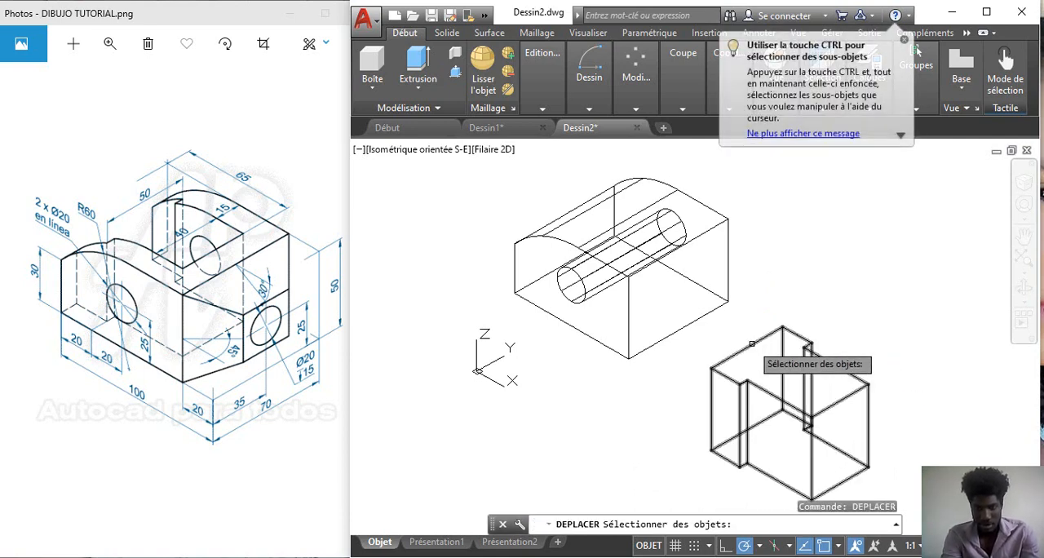
{"action": "left_click", "coordinate": [751, 344]}
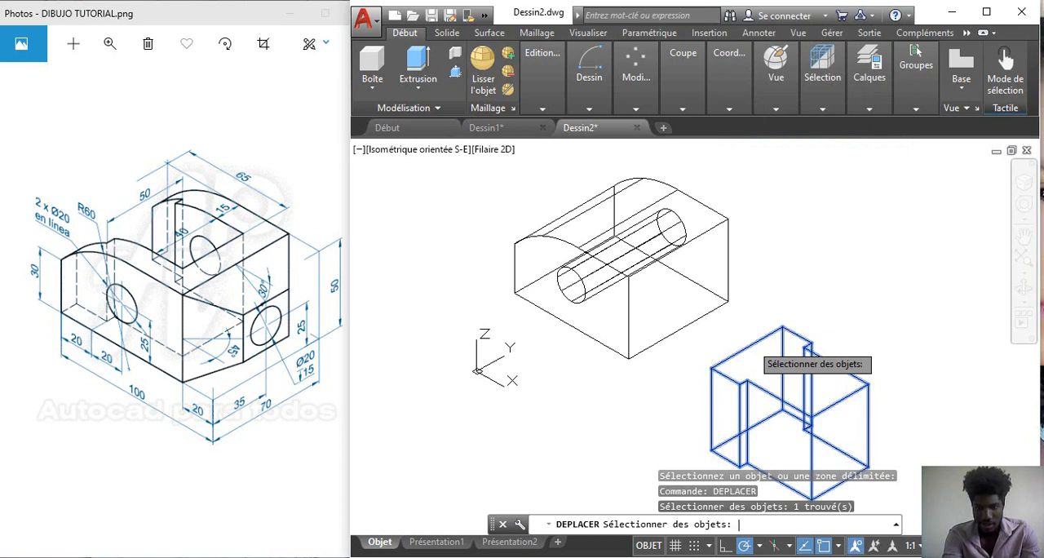
{"action": "key", "text": "Return"}
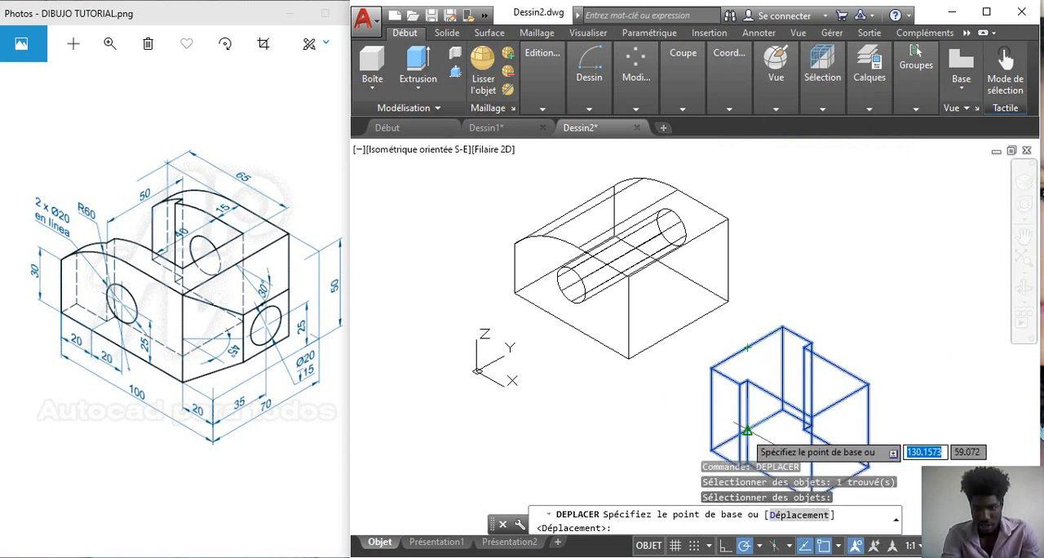
{"action": "left_click", "coordinate": [747, 430]}
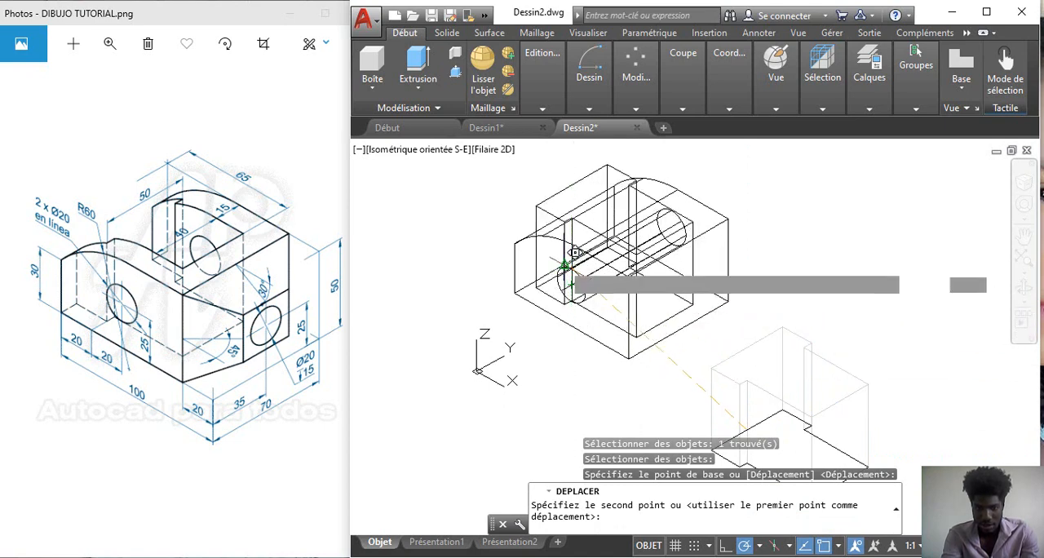
{"action": "left_click", "coordinate": [561, 262]}
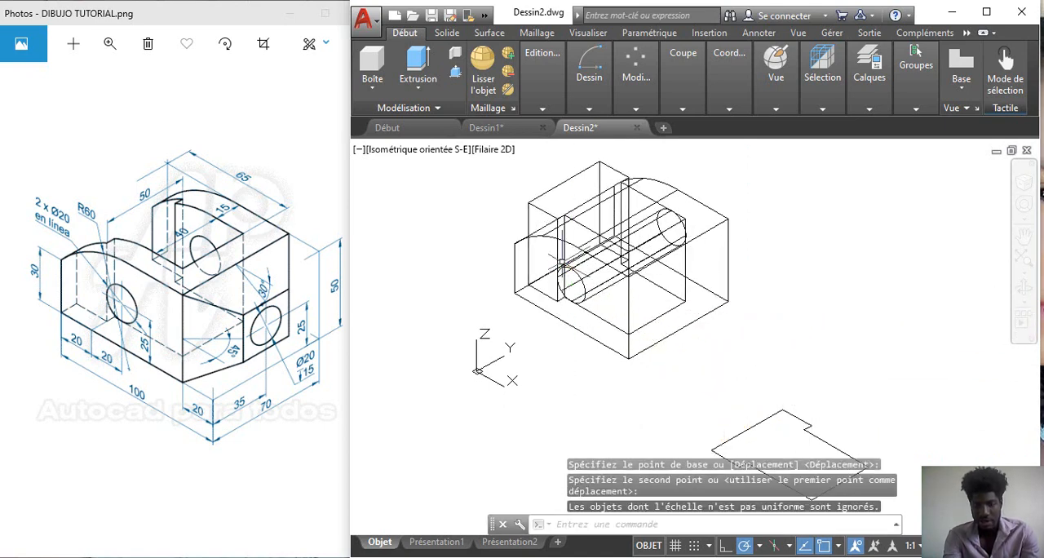
{"action": "key", "text": "space"}
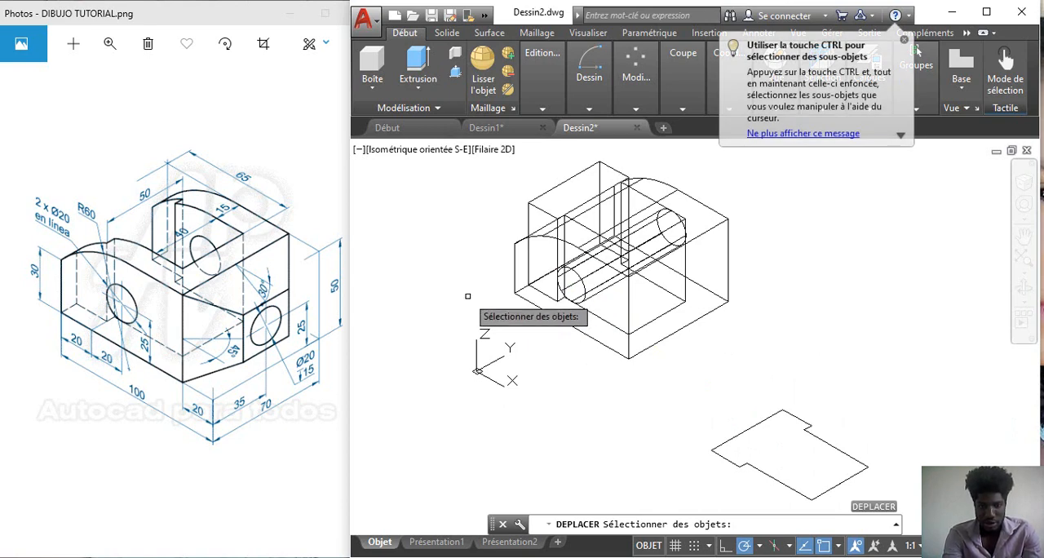
{"action": "key", "text": "space"}
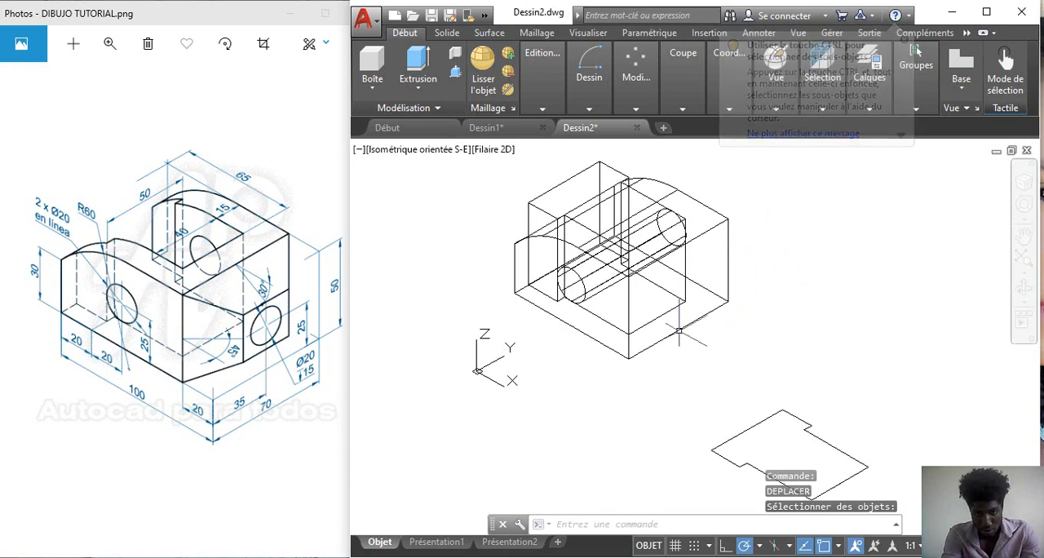
Step: Subtract the stepped solid from the main solid to cut the slot
{"action": "left_click", "coordinate": [539, 105]}
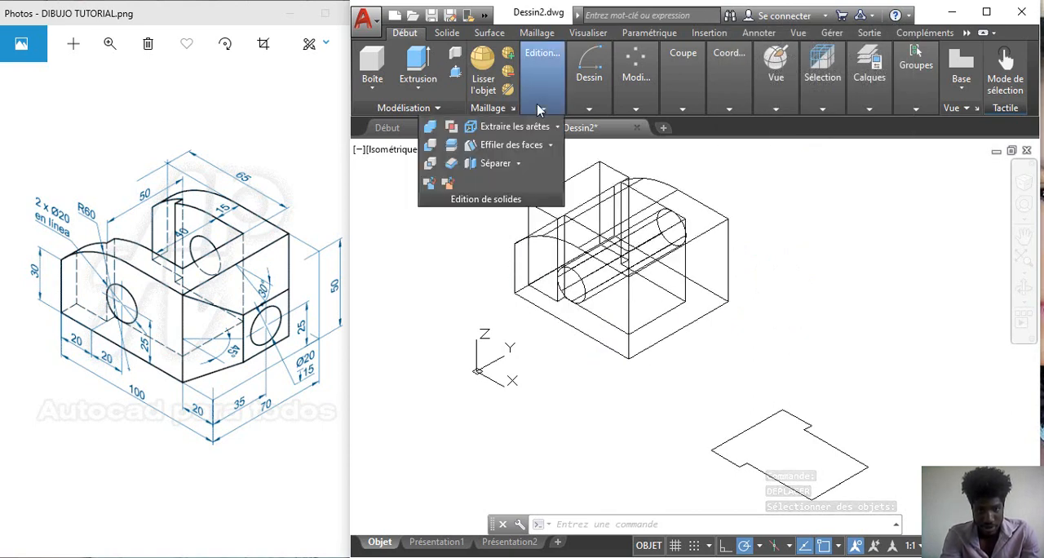
{"action": "left_click", "coordinate": [430, 151]}
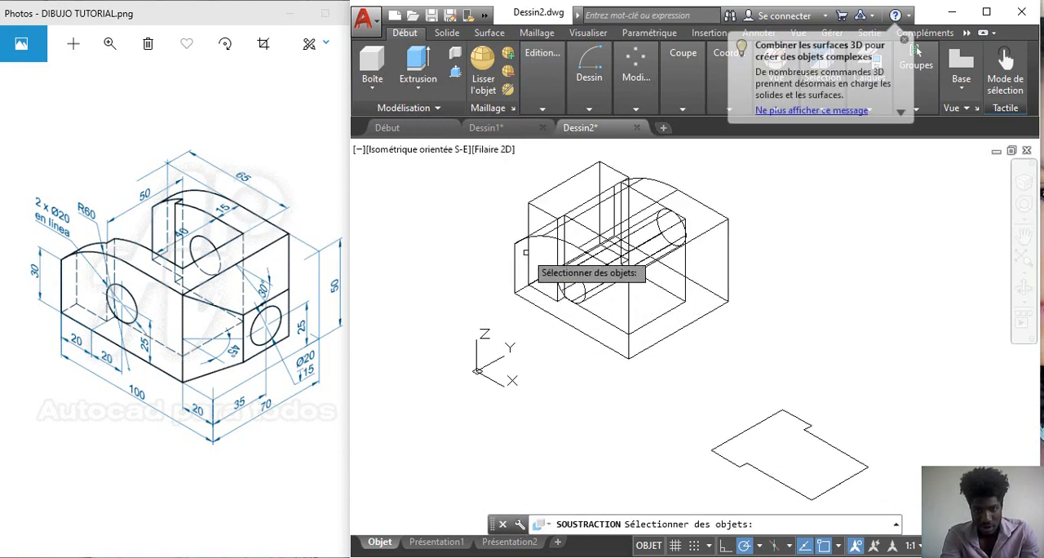
{"action": "left_click", "coordinate": [518, 243]}
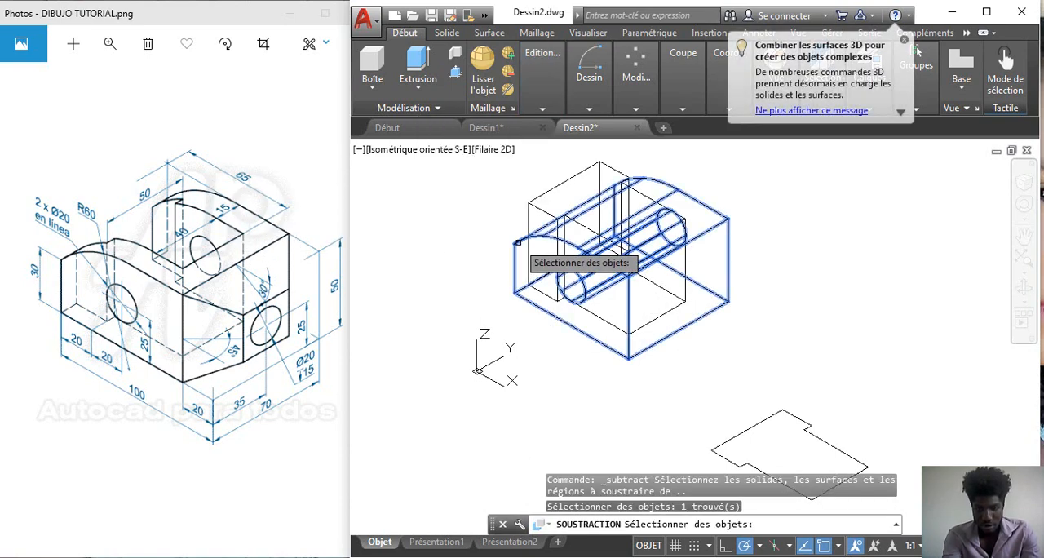
{"action": "key", "text": "Return"}
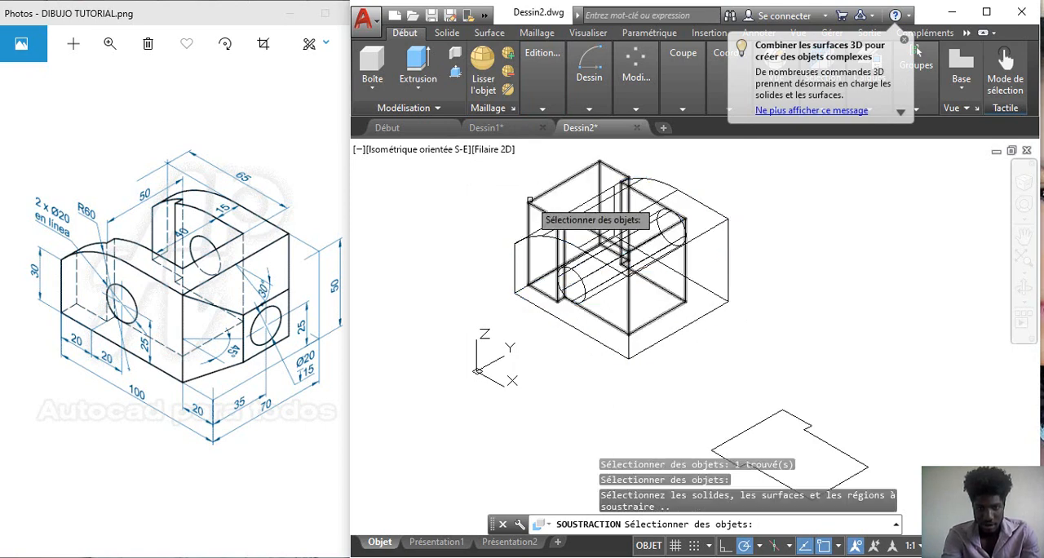
{"action": "left_click", "coordinate": [530, 202]}
{"action": "key", "text": "Return"}
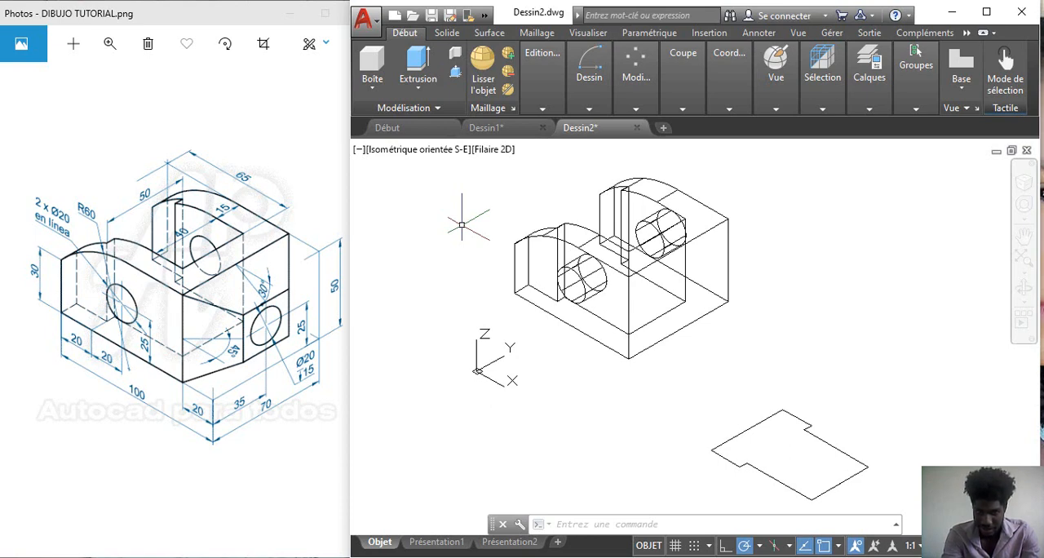
Step: Delete the leftover front profile lines, the hole circle and the stepped slot outline, keeping the solid
{"action": "left_click", "coordinate": [463, 224]}
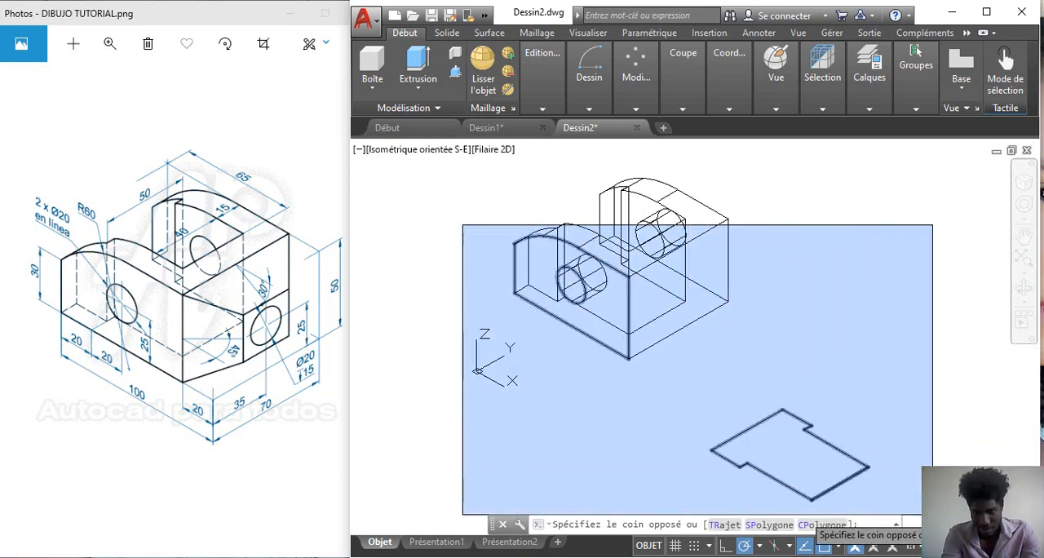
{"action": "left_click", "coordinate": [933, 515]}
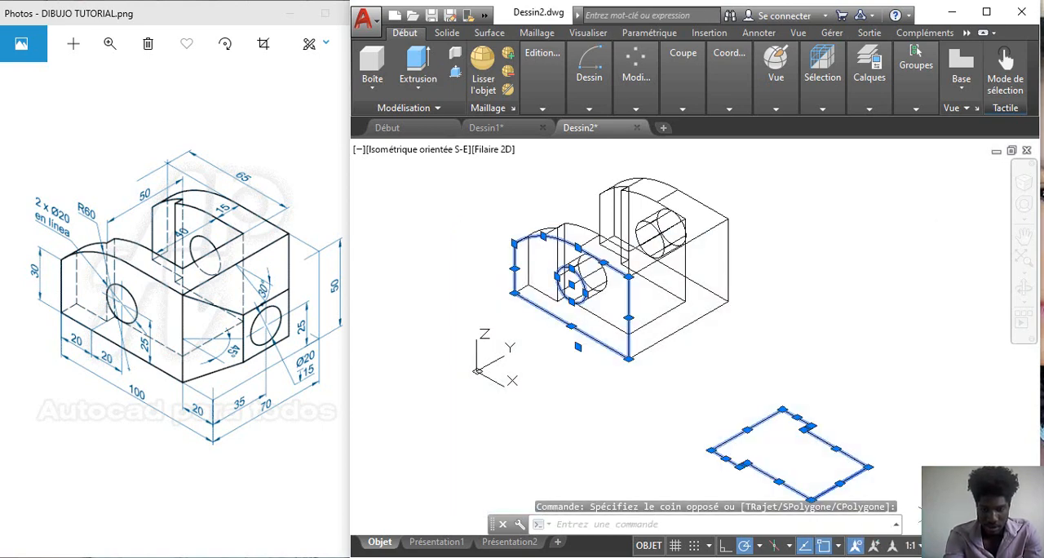
{"action": "key", "text": "Delete"}
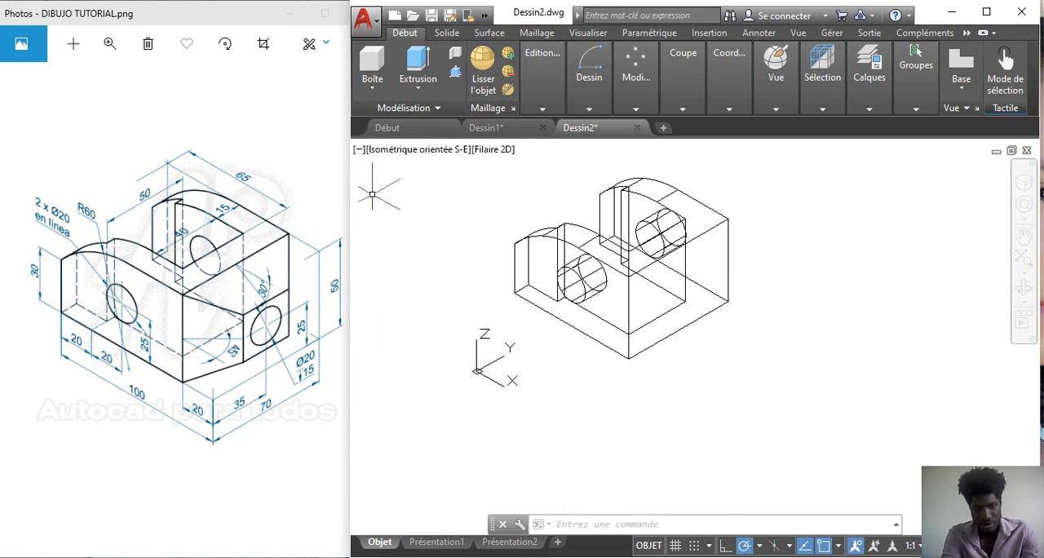
Step: Switch the viewport to the right view and back to the south-east isometric view to align the drawing plane with the right face
{"action": "left_click", "coordinate": [424, 151]}
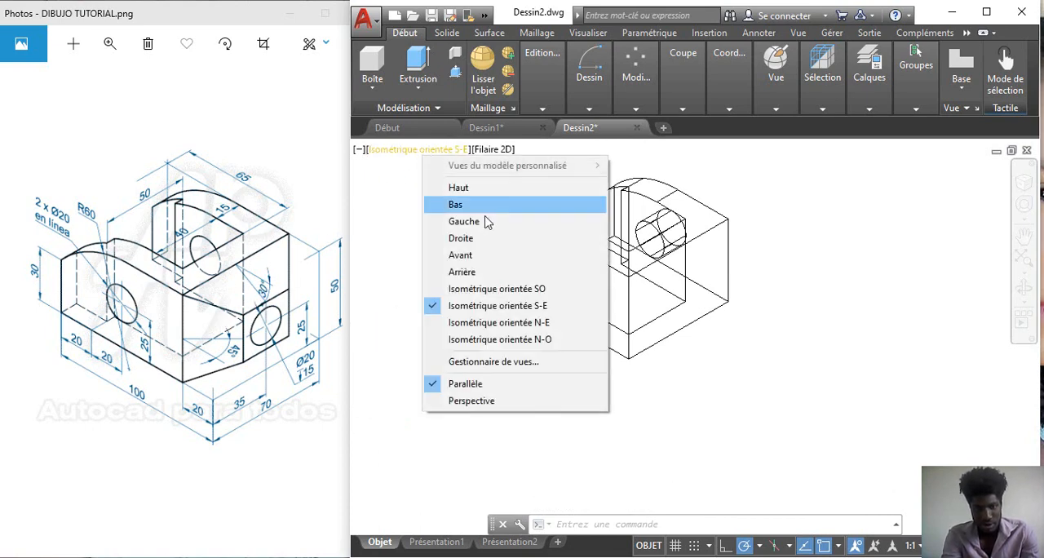
{"action": "left_click", "coordinate": [461, 238]}
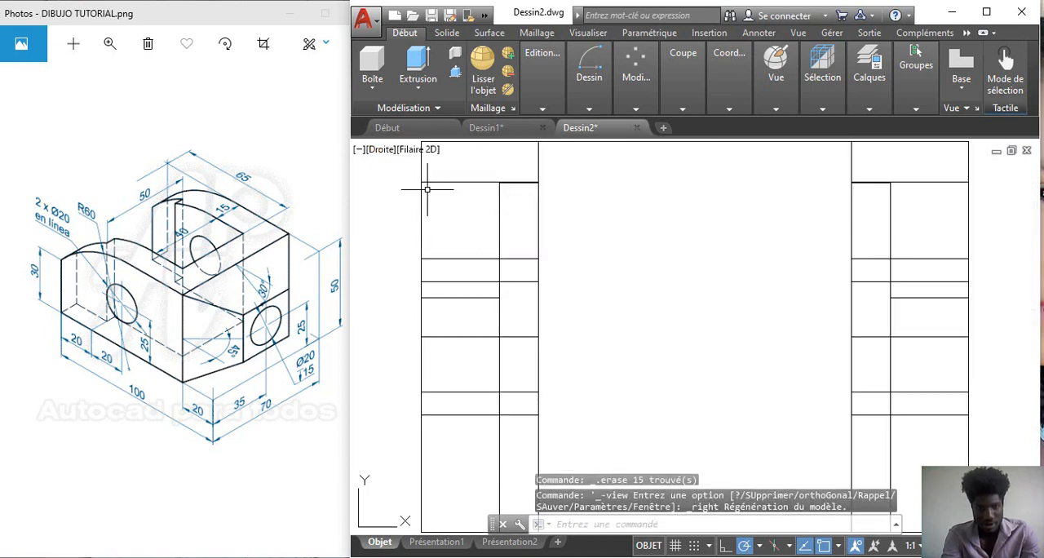
{"action": "left_click", "coordinate": [379, 152]}
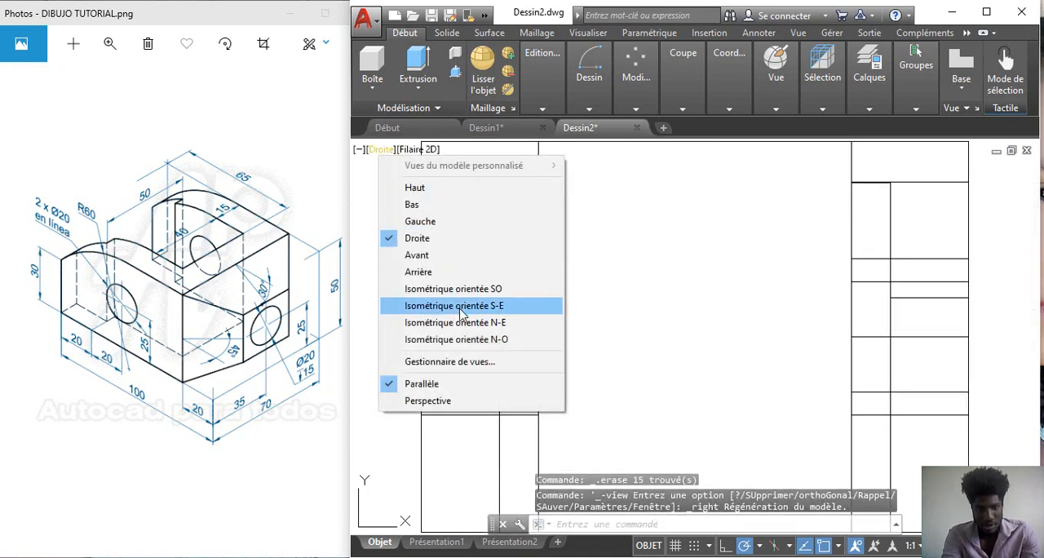
{"action": "left_click", "coordinate": [457, 303]}
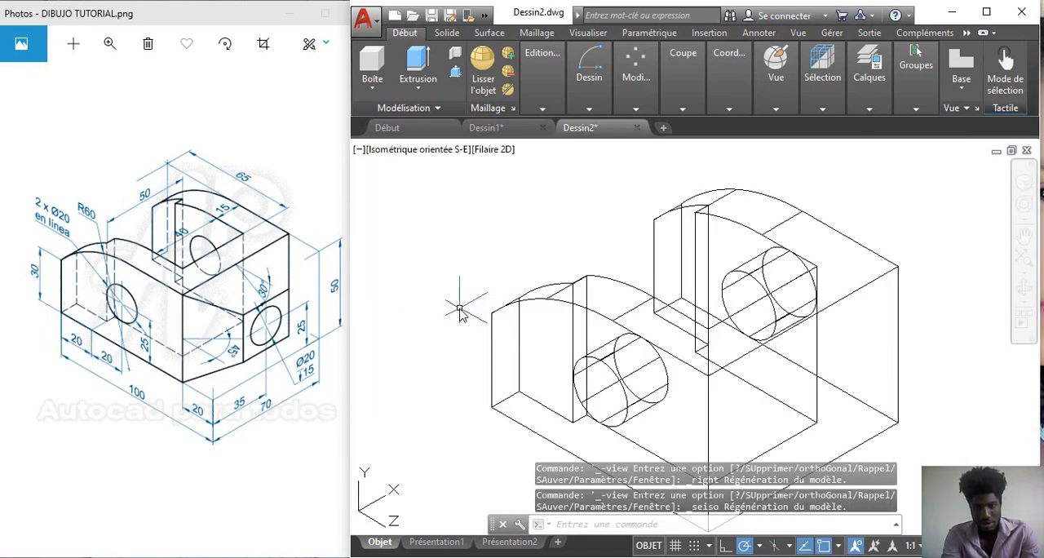
Step: Model a box 20 units high on the main solid's right face, using the face's opposite corners as its base
{"action": "right_click", "coordinate": [508, 250]}
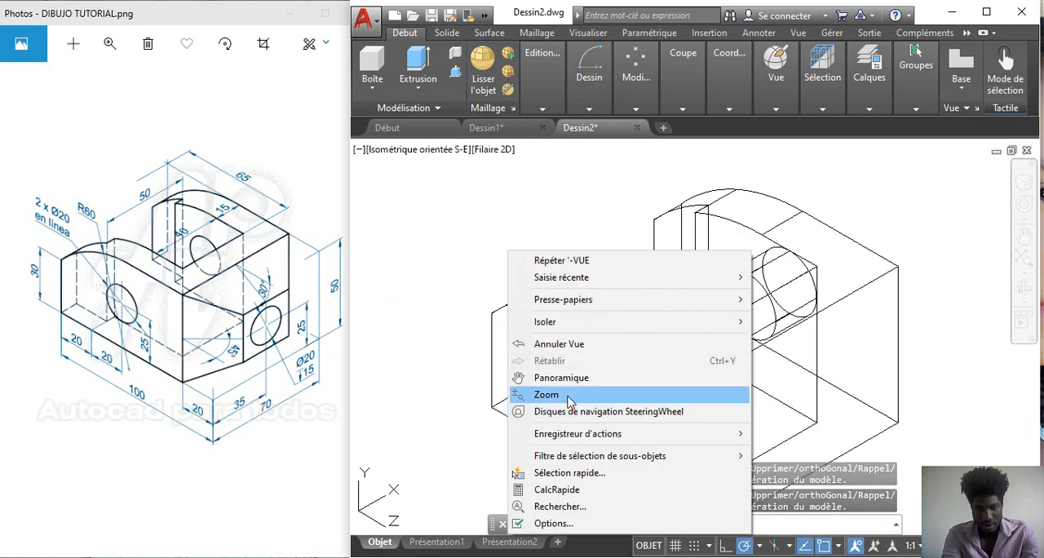
{"action": "left_click", "coordinate": [539, 395]}
{"action": "left_click_drag", "start_coordinate": [505, 220], "coordinate": [539, 257]}
{"action": "key", "text": "Escape"}
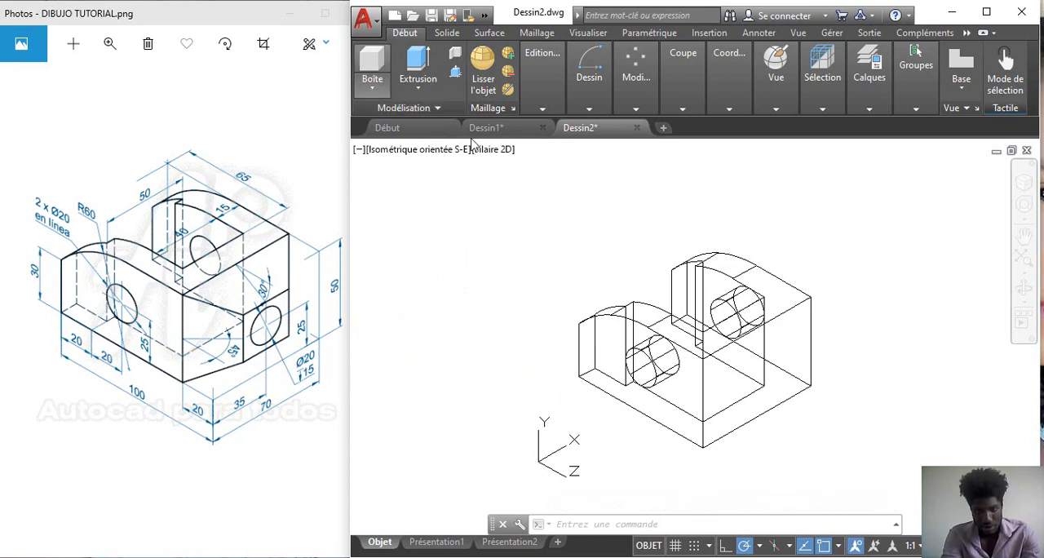
{"action": "left_click", "coordinate": [372, 65]}
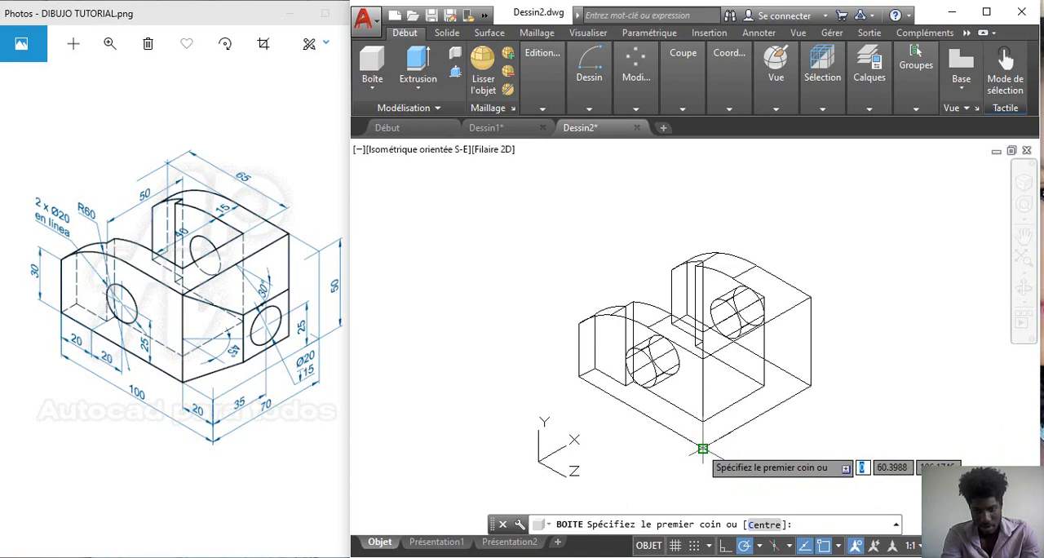
{"action": "left_click", "coordinate": [702, 448]}
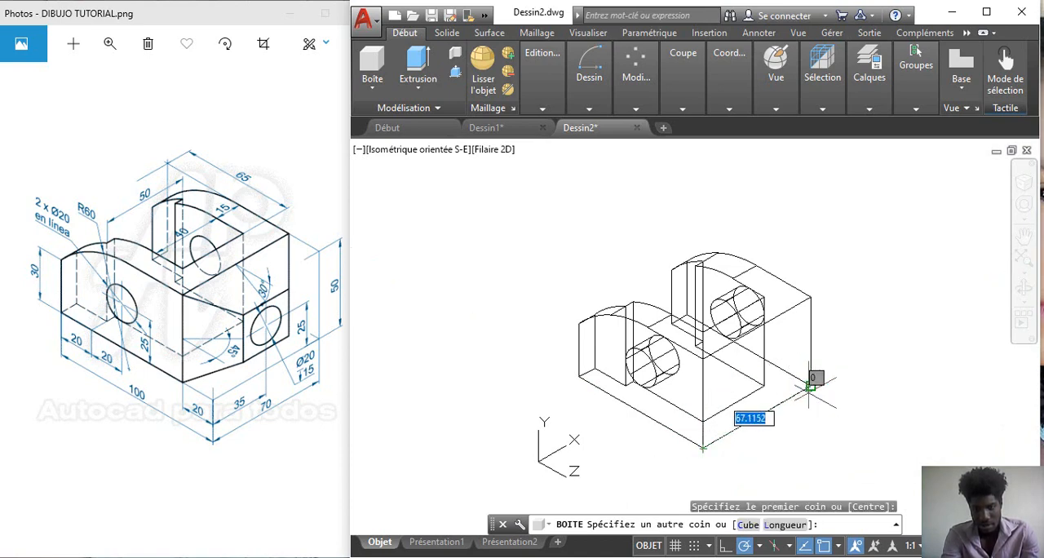
{"action": "left_click", "coordinate": [810, 326]}
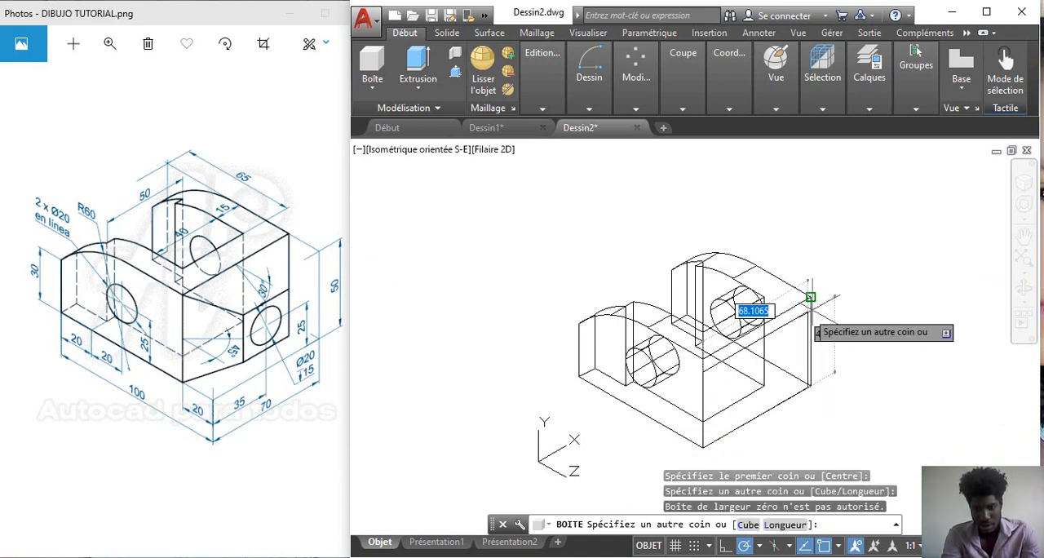
{"action": "left_click", "coordinate": [810, 297]}
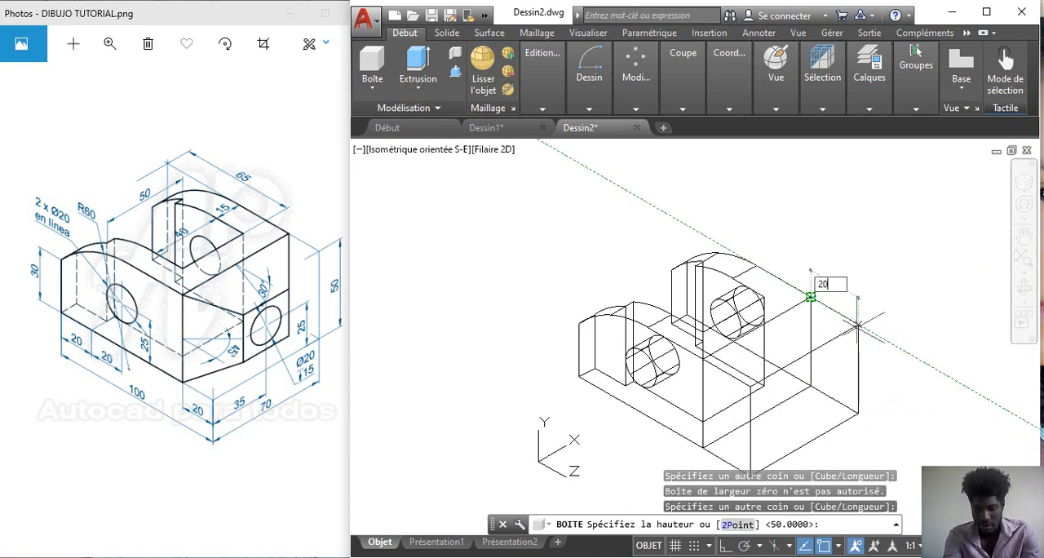
{"action": "key", "text": "Return"}
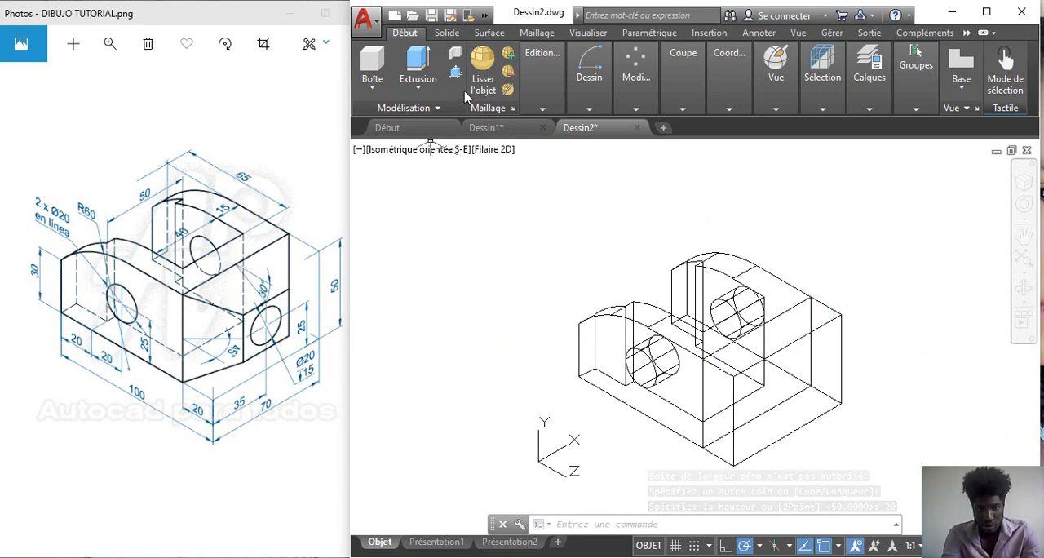
Step: Taper the new box's top and bottom faces by 30° along its 20-unit depth, using edge midpoints for the axis
{"action": "left_click", "coordinate": [538, 102]}
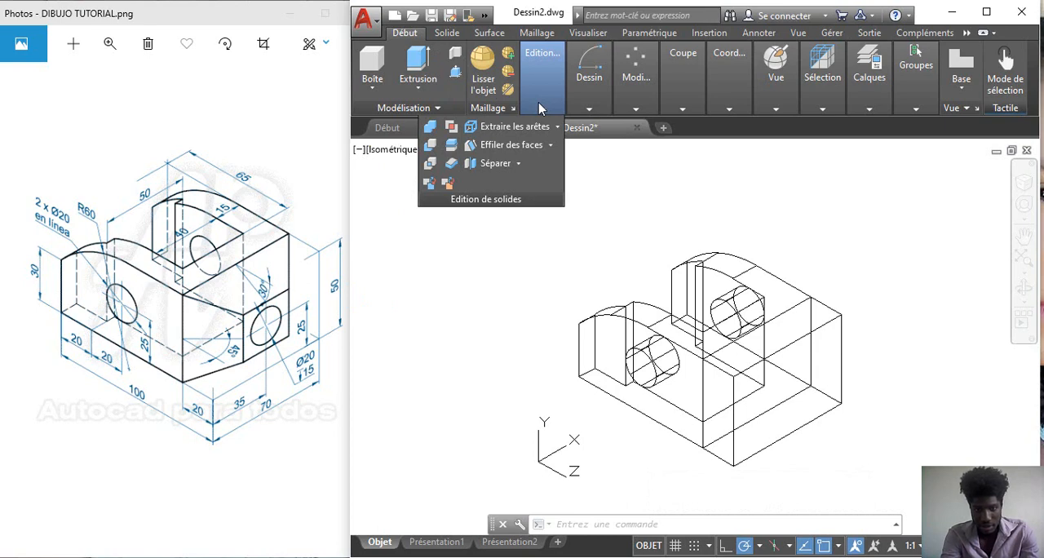
{"action": "left_click", "coordinate": [552, 146]}
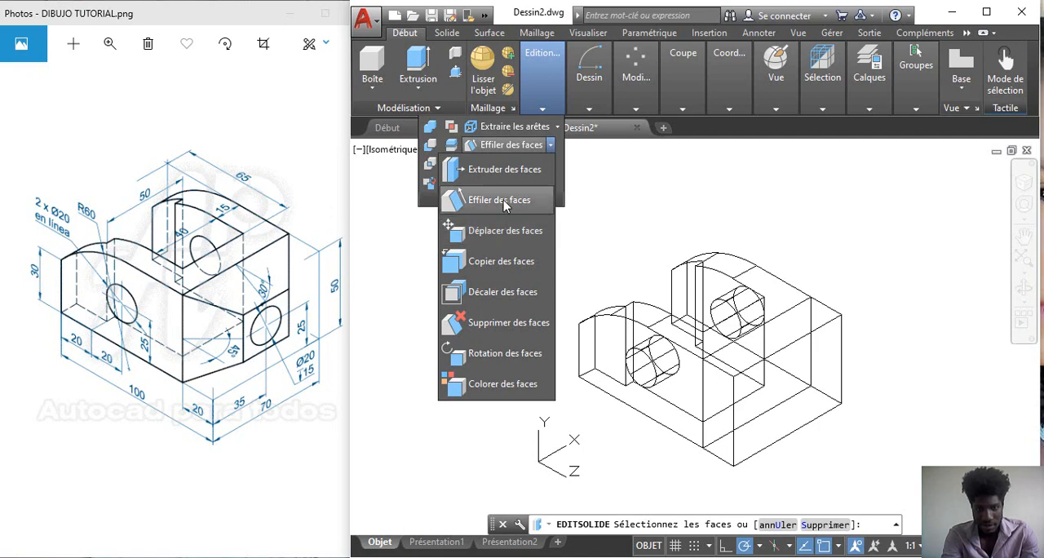
{"action": "left_click", "coordinate": [500, 201]}
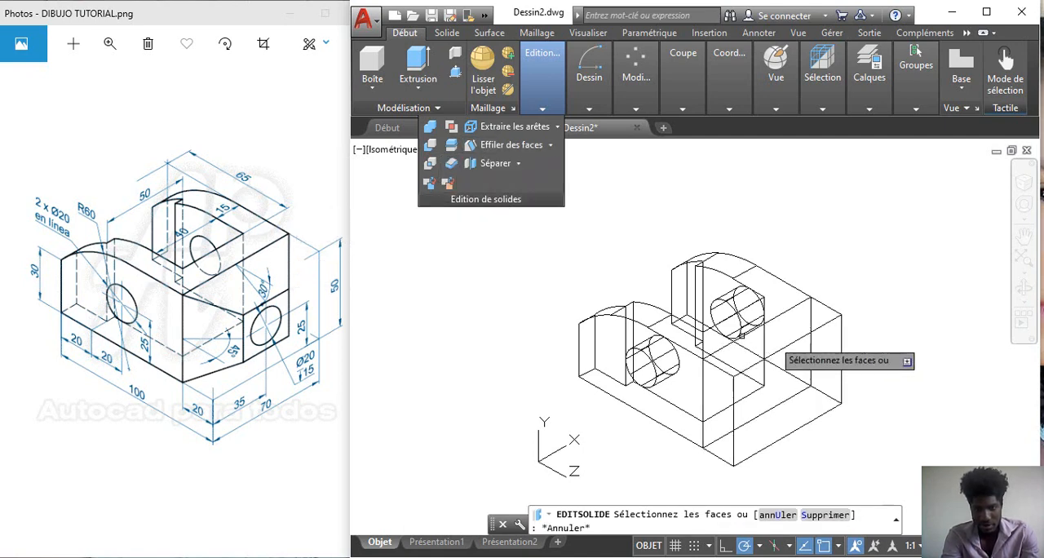
{"action": "left_click", "coordinate": [786, 333]}
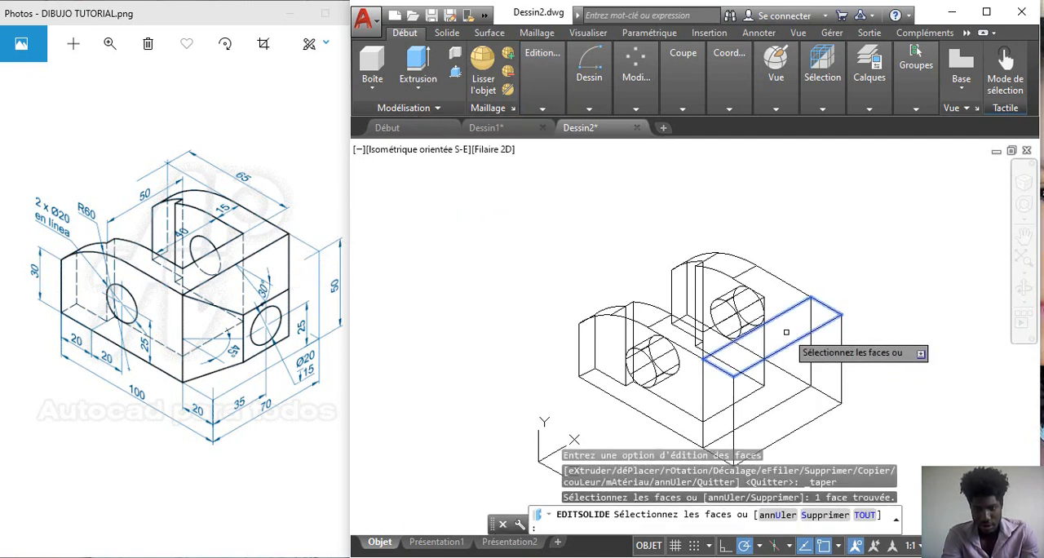
{"action": "left_click", "coordinate": [798, 412]}
{"action": "left_click", "coordinate": [798, 413]}
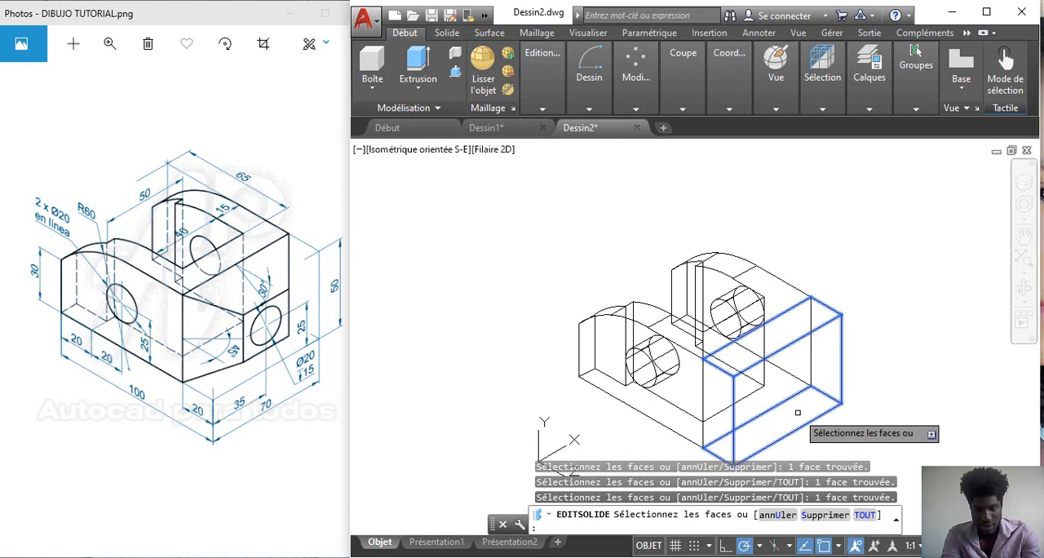
{"action": "left_click", "coordinate": [832, 413], "text": "shift"}
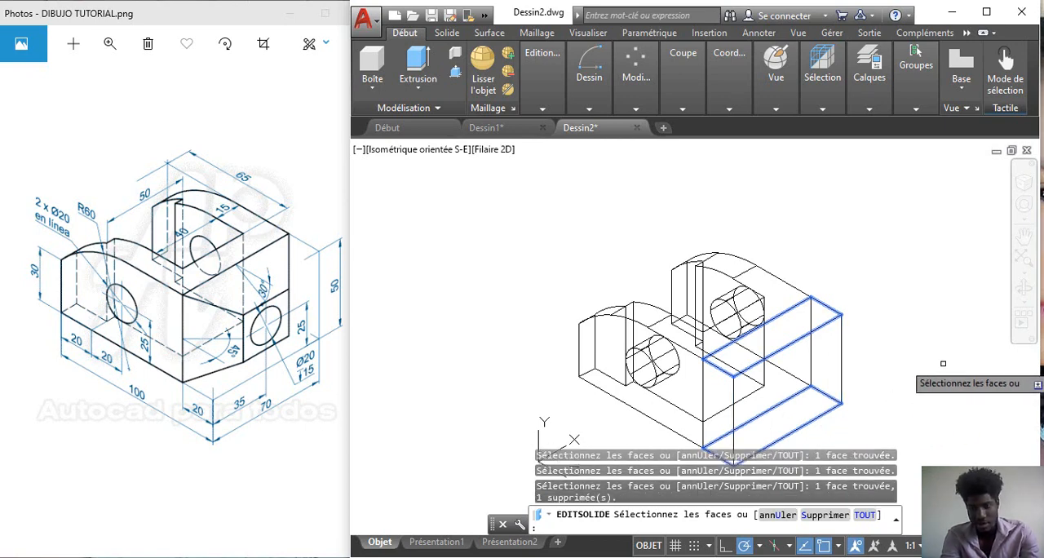
{"action": "key", "text": "Return"}
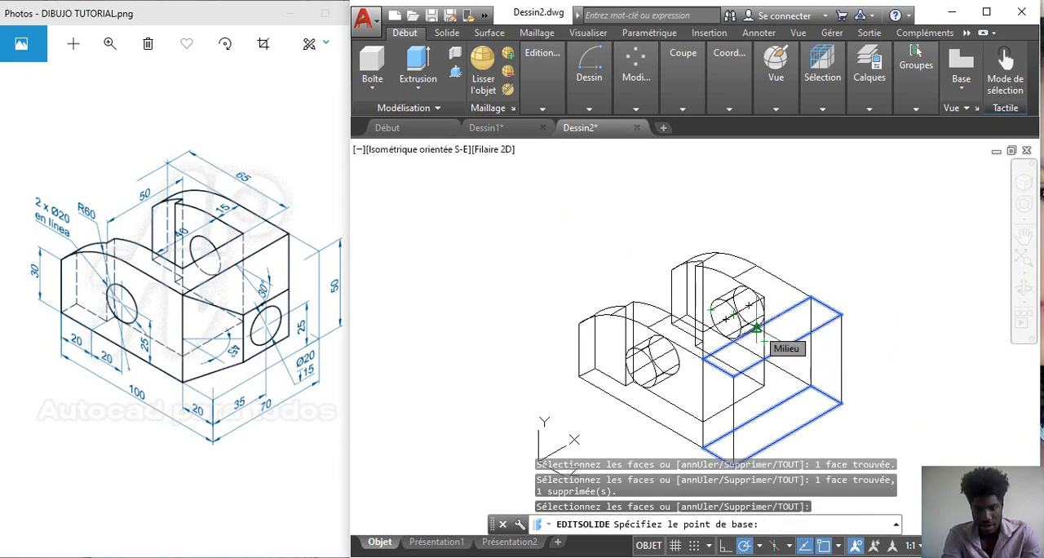
{"action": "left_click", "coordinate": [757, 328]}
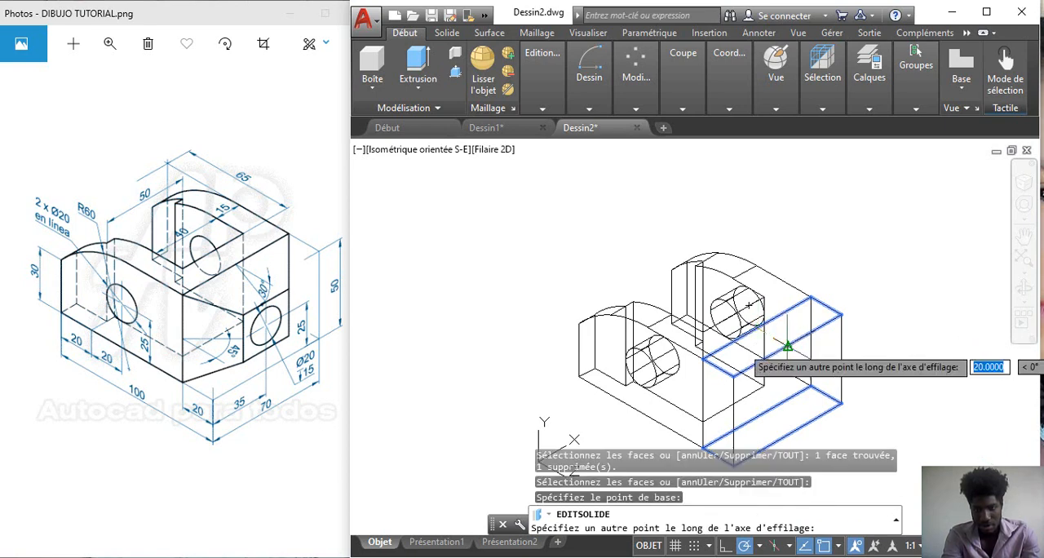
{"action": "left_click", "coordinate": [788, 346]}
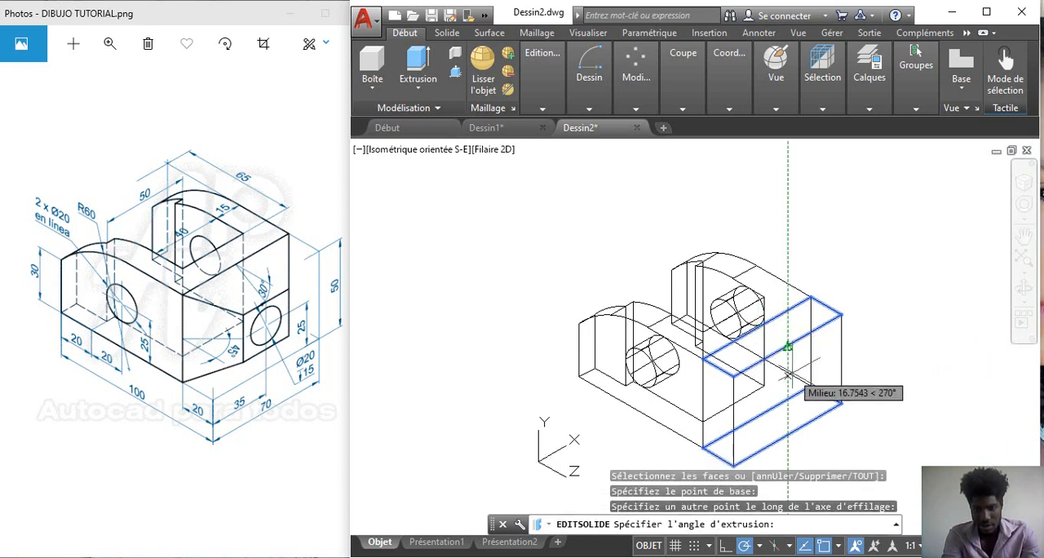
{"action": "type", "text": "30"}
{"action": "key", "text": "Return"}
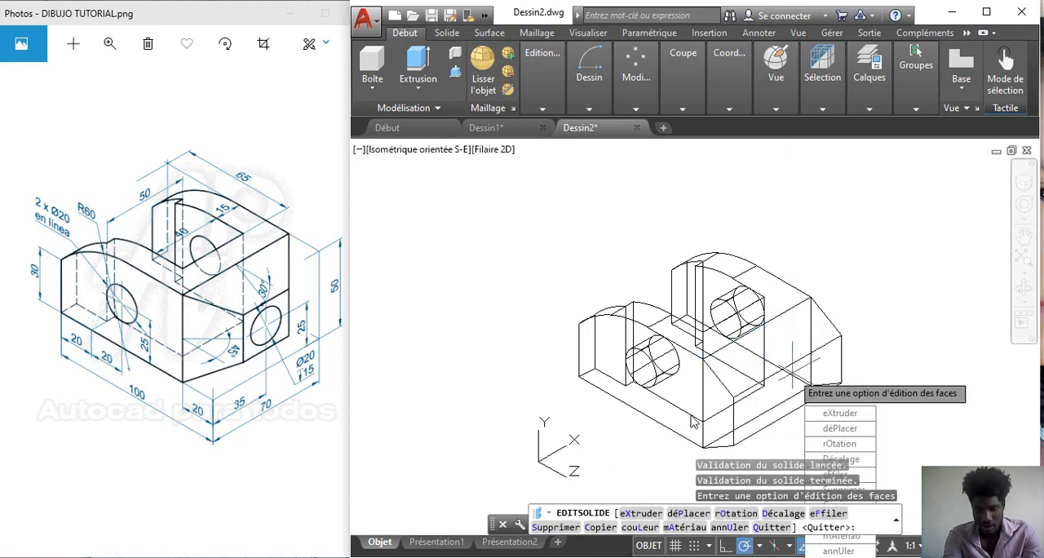
{"action": "key", "text": "Return"}
{"action": "key", "text": "Return"}
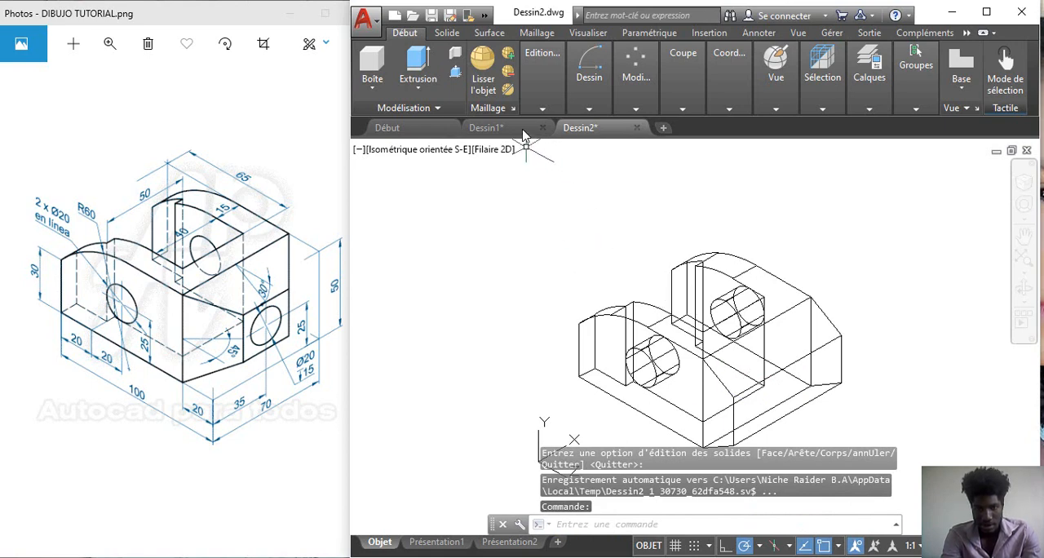
Step: Taper the box's two side faces by 45°, setting the axis between midpoints of its inner and outer vertical edges
{"action": "left_click", "coordinate": [543, 106]}
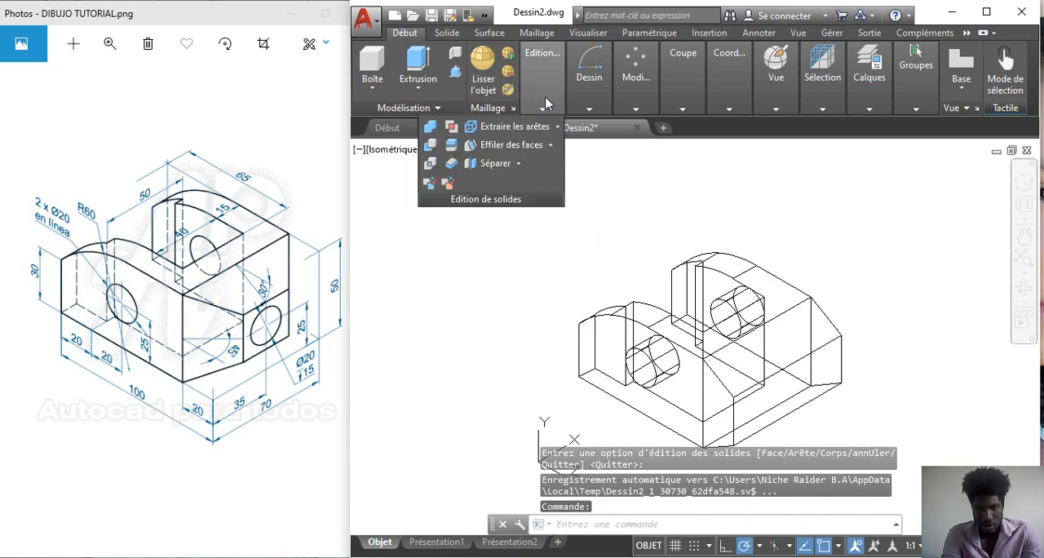
{"action": "left_click", "coordinate": [498, 144]}
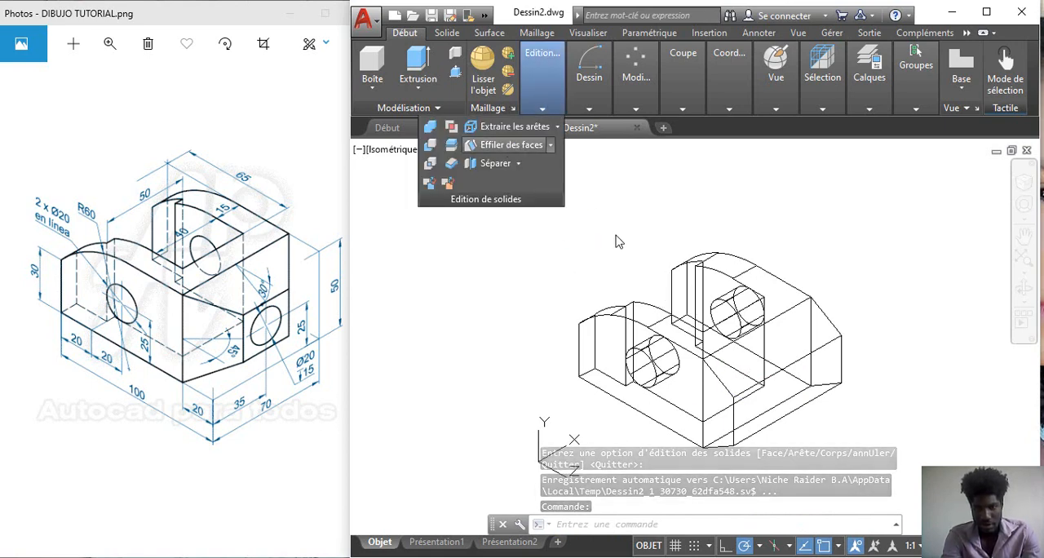
{"action": "left_click", "coordinate": [710, 405]}
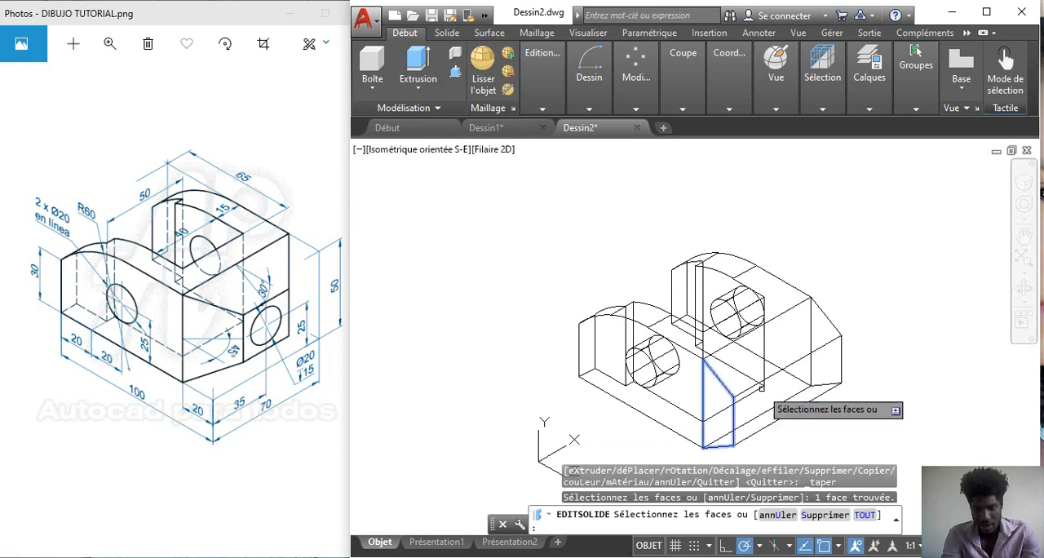
{"action": "left_click", "coordinate": [834, 362]}
{"action": "left_click", "coordinate": [835, 361]}
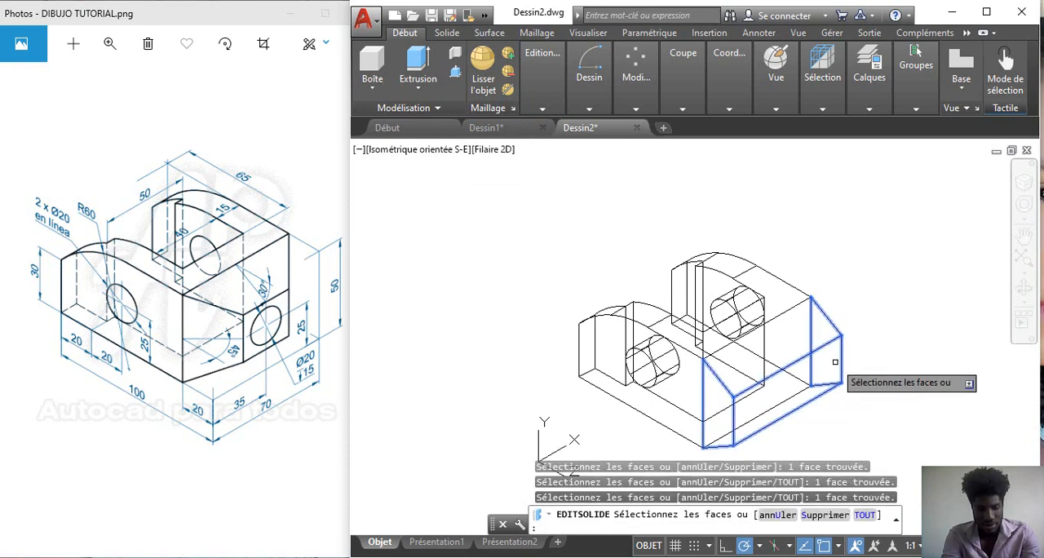
{"action": "left_click", "coordinate": [825, 366], "text": "shift"}
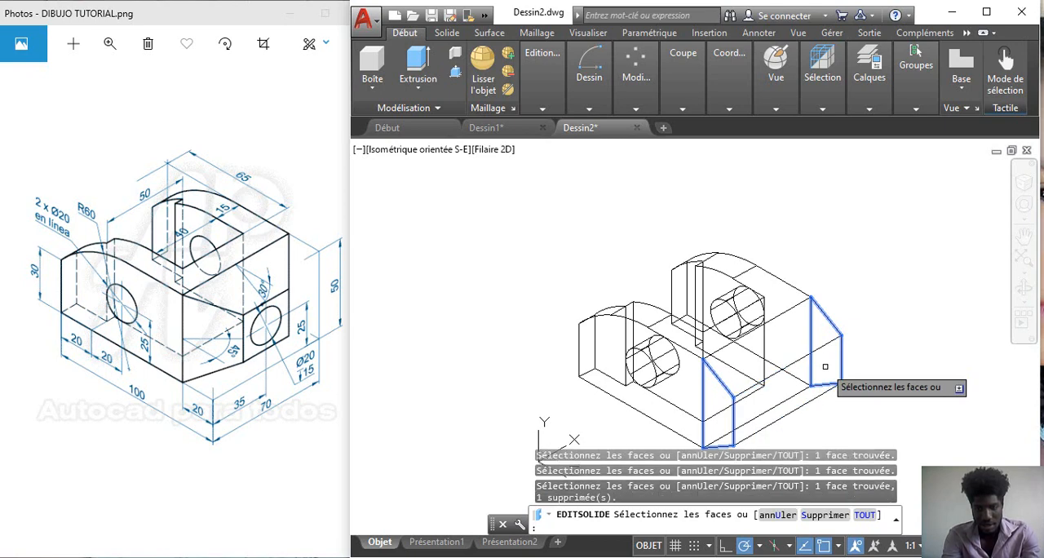
{"action": "key", "text": "Return"}
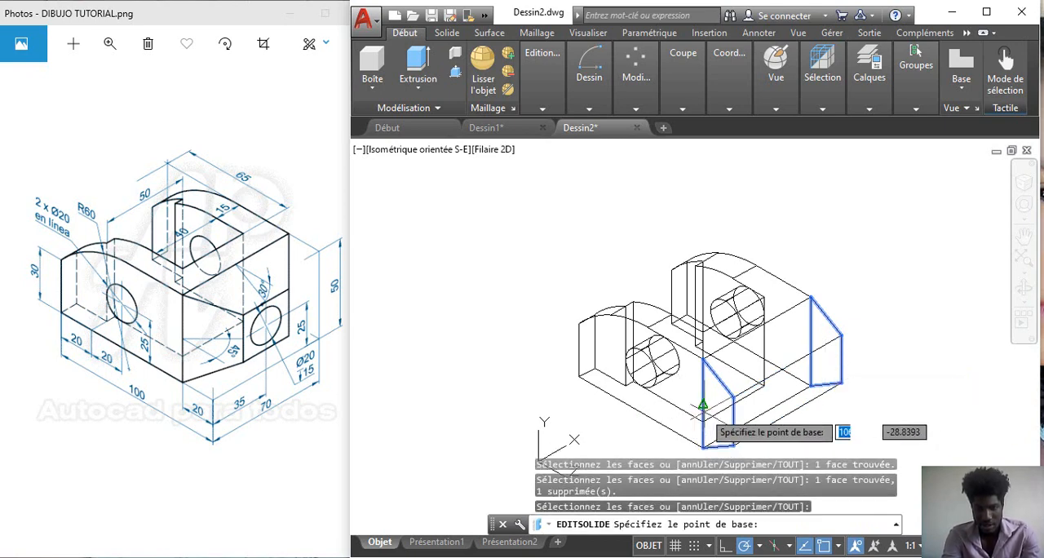
{"action": "left_click", "coordinate": [703, 404]}
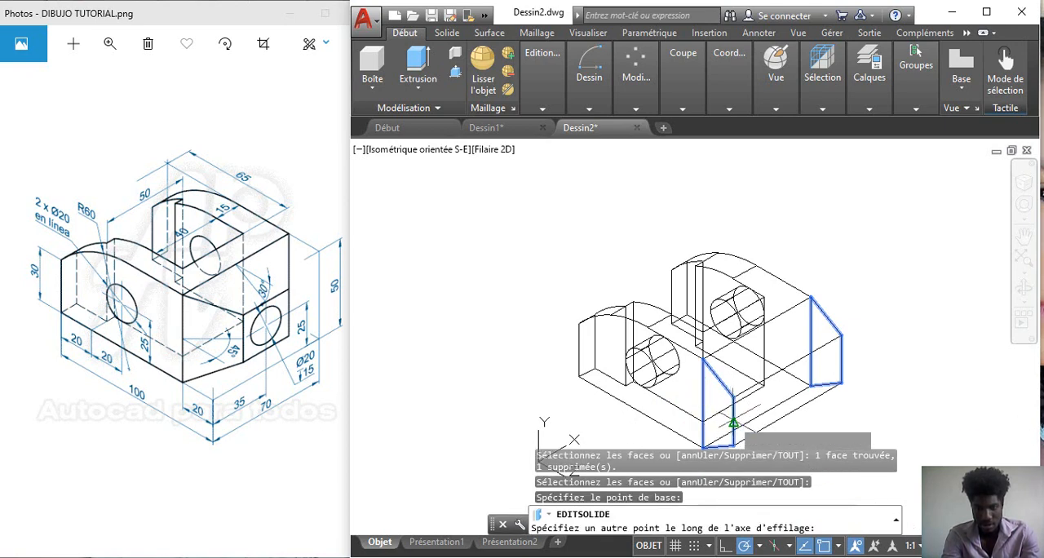
{"action": "left_click", "coordinate": [734, 422]}
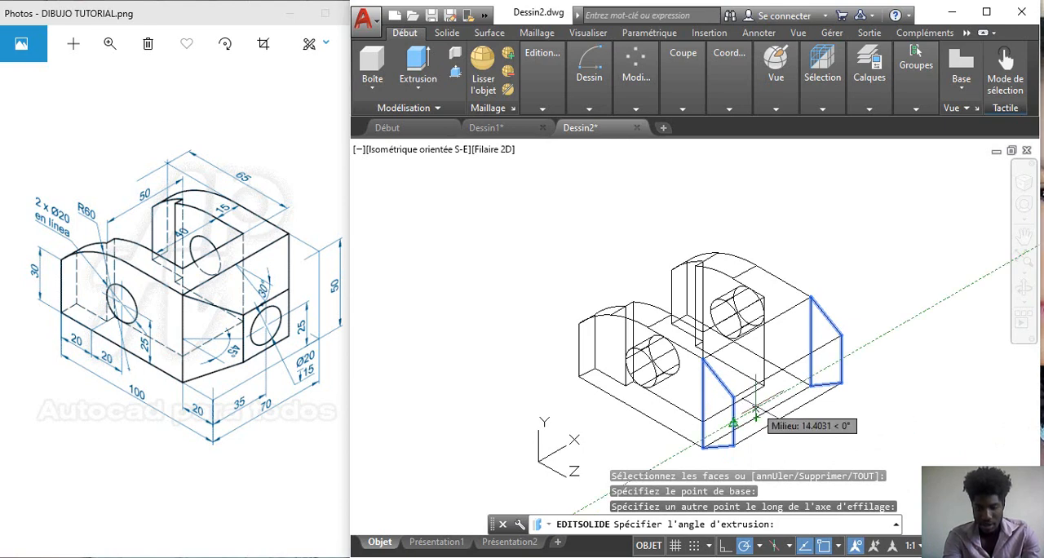
{"action": "type", "text": "4"}
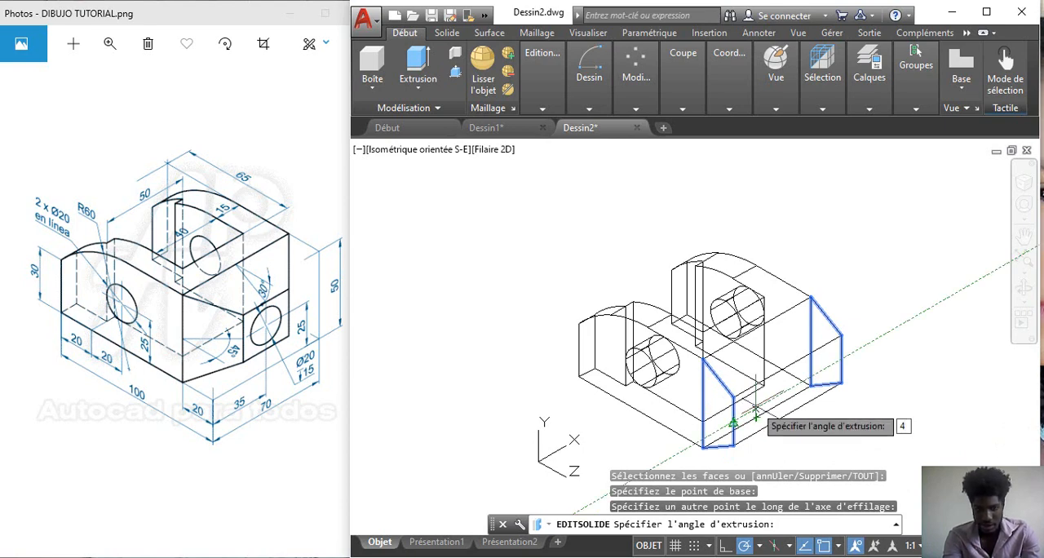
{"action": "type", "text": "5"}
{"action": "key", "text": "Return"}
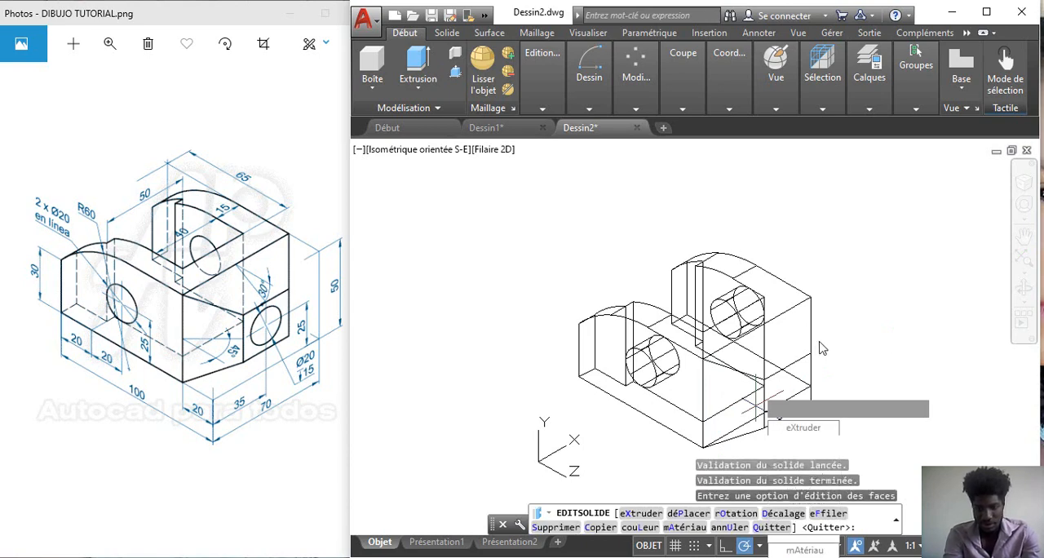
{"action": "key", "text": "Return"}
{"action": "key", "text": "Return"}
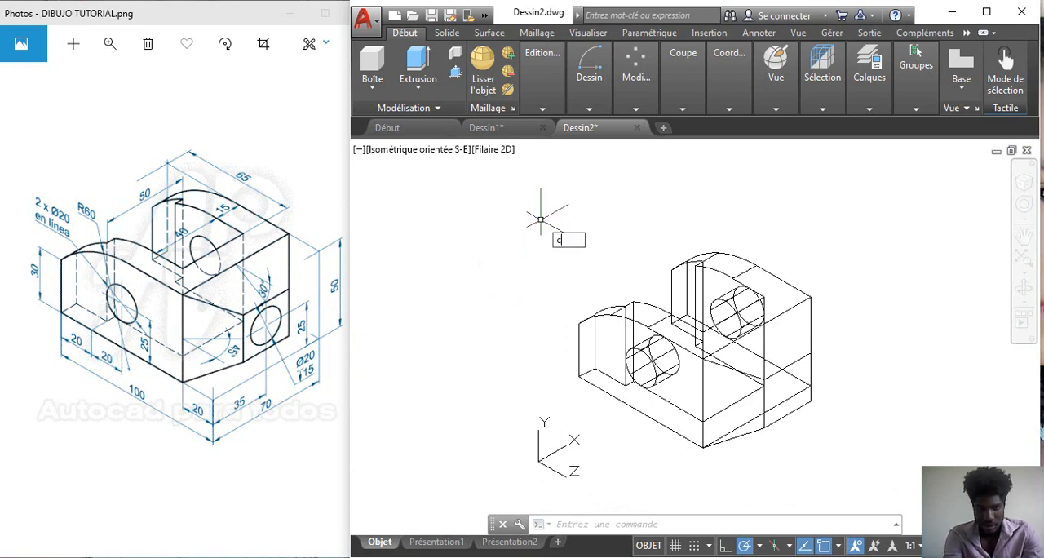
Step: Draw a circle of radius 10 centred on the tapered block's outer end face
{"action": "key", "text": "Return"}
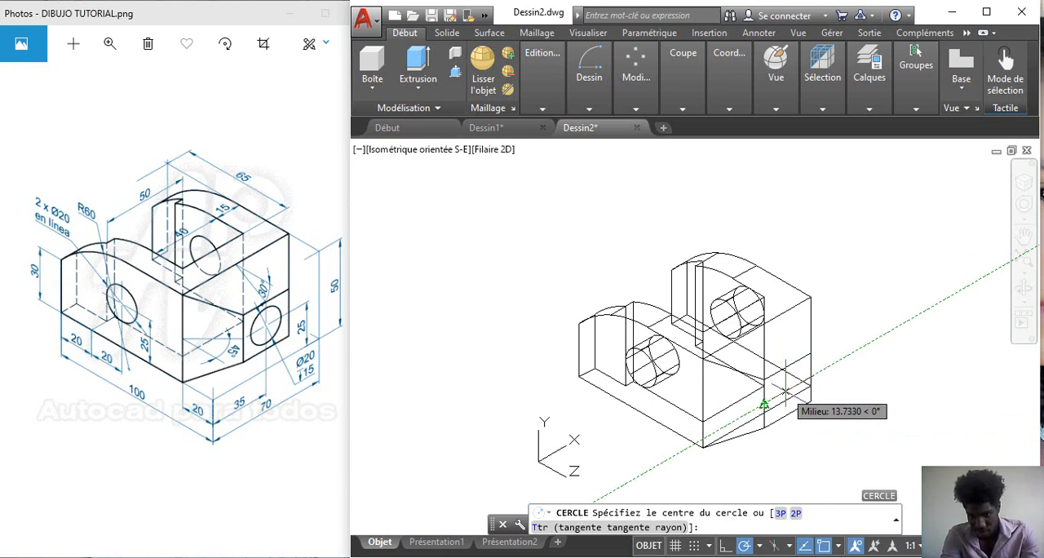
{"action": "left_click", "coordinate": [787, 390]}
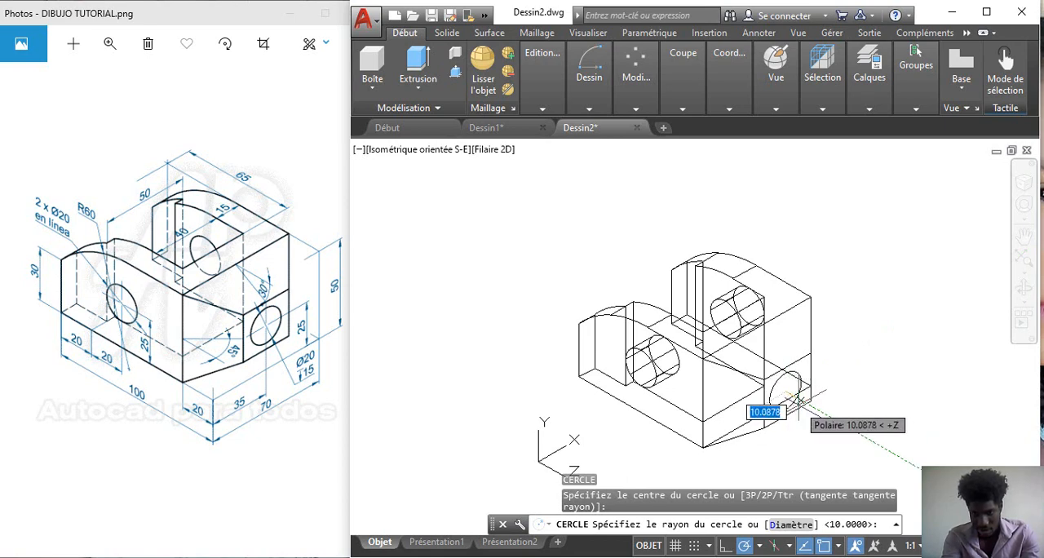
{"action": "key", "text": "Return"}
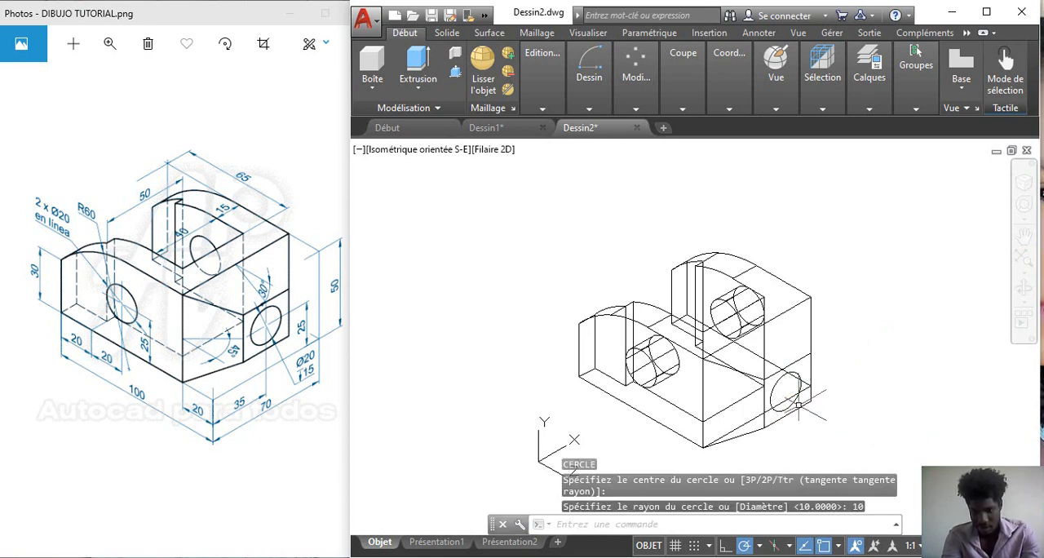
Step: Extrude the circle on the tapered block's end face inward through the block and the main solid's wall into the slot
{"action": "left_click", "coordinate": [422, 66]}
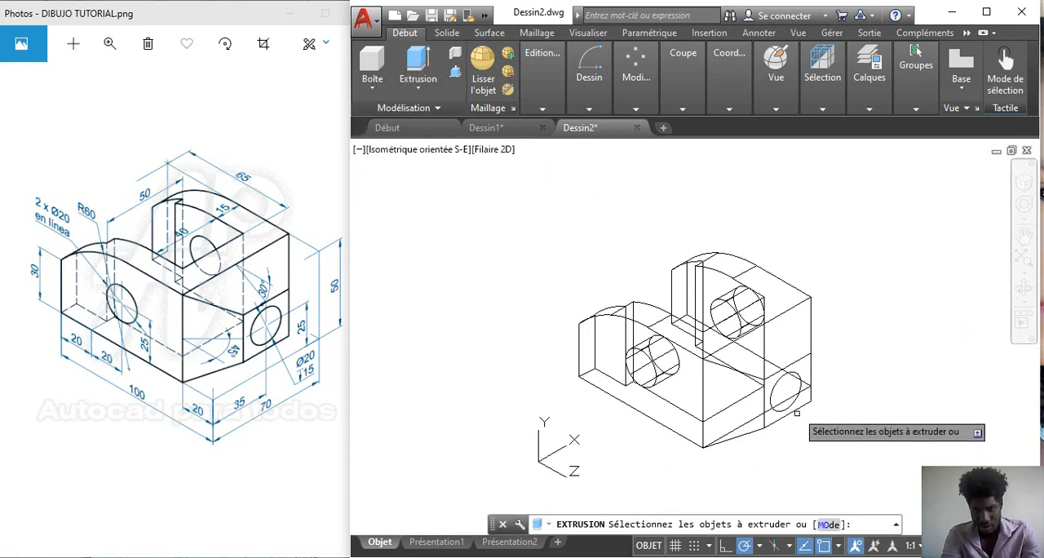
{"action": "left_click", "coordinate": [774, 388]}
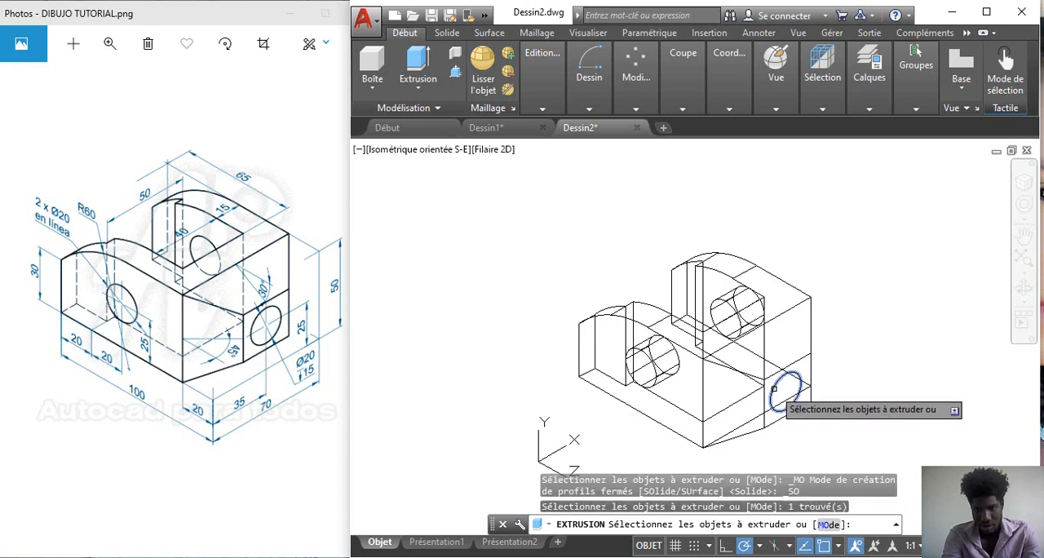
{"action": "key", "text": "Return"}
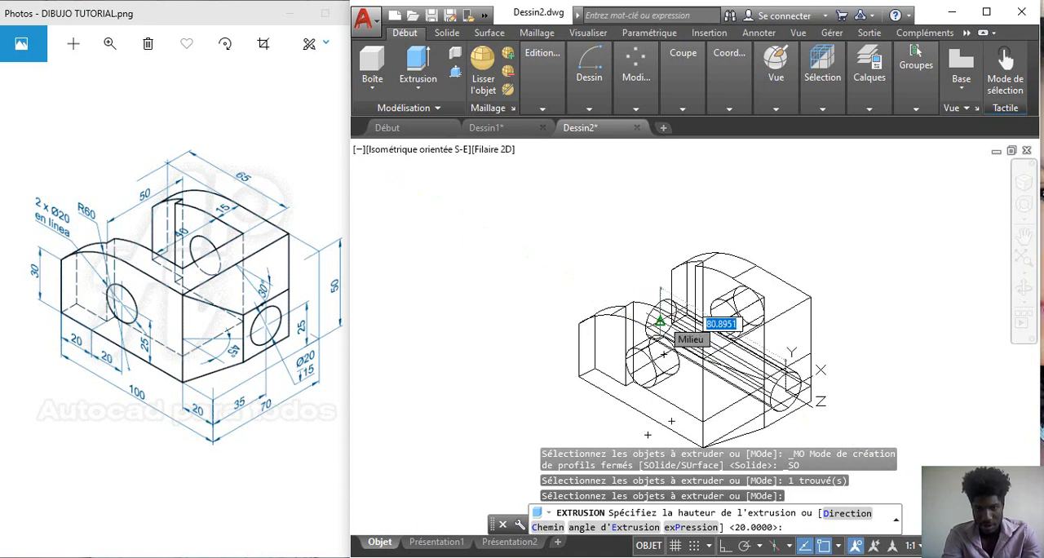
{"action": "left_click", "coordinate": [661, 322]}
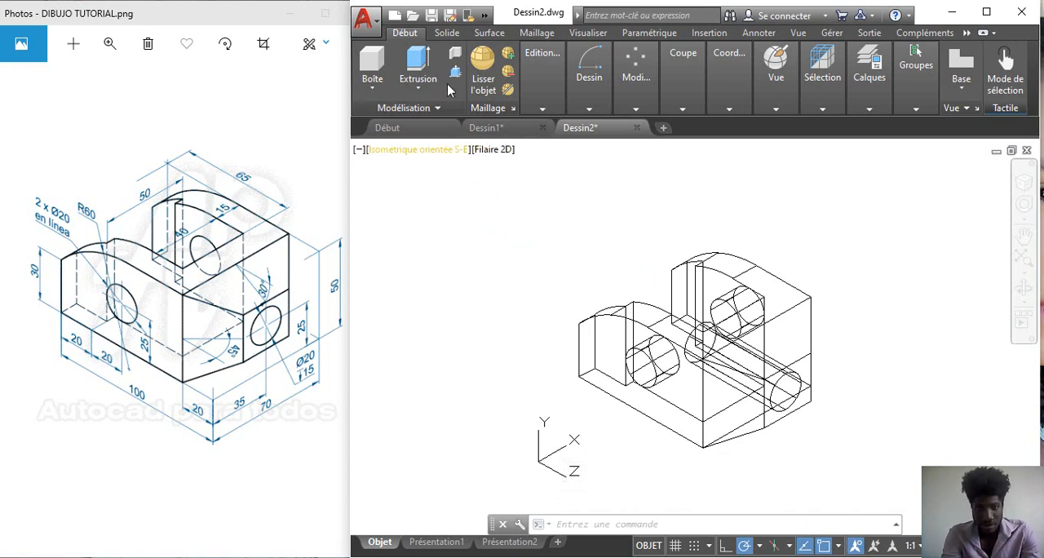
Step: Subtract the extruded cylinder from the main solid and the tapered block together, combining both into one body with a through hole
{"action": "left_click", "coordinate": [537, 104]}
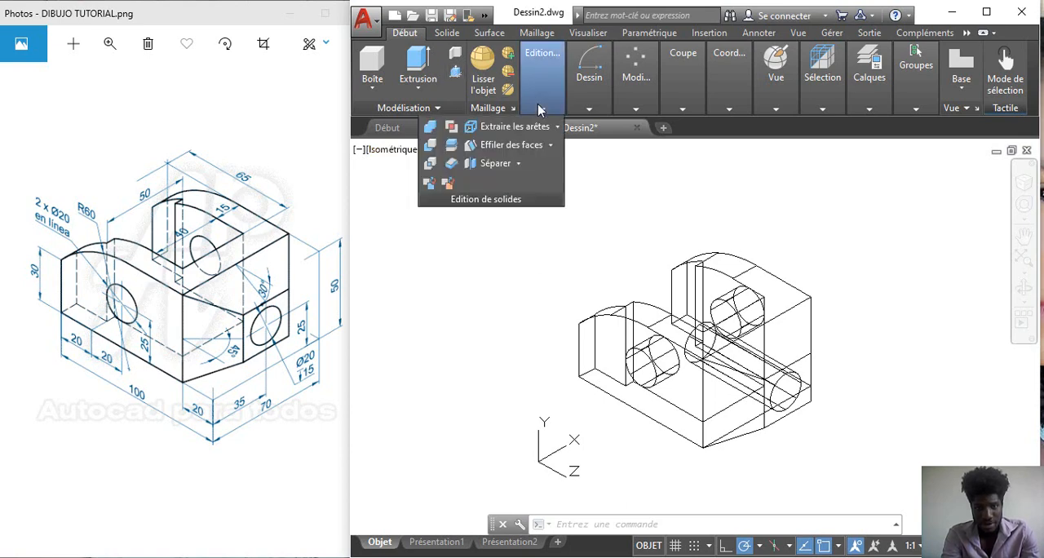
{"action": "left_click", "coordinate": [430, 149]}
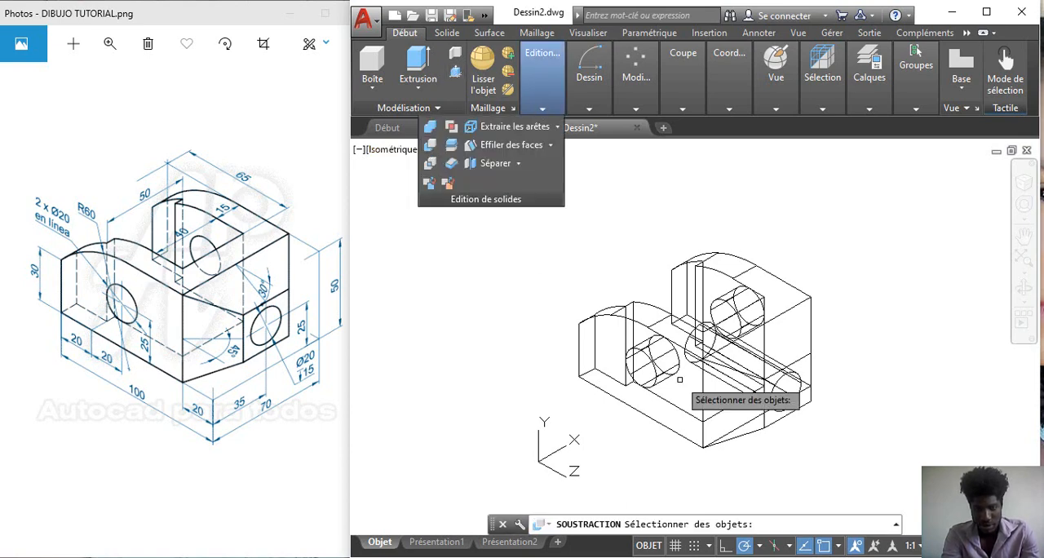
{"action": "left_click", "coordinate": [615, 320]}
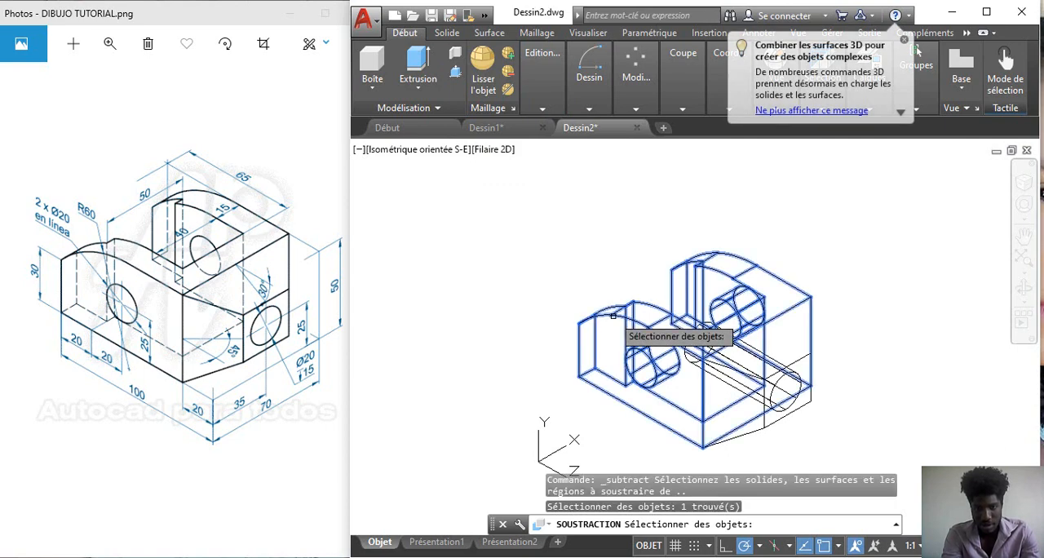
{"action": "left_click", "coordinate": [733, 371]}
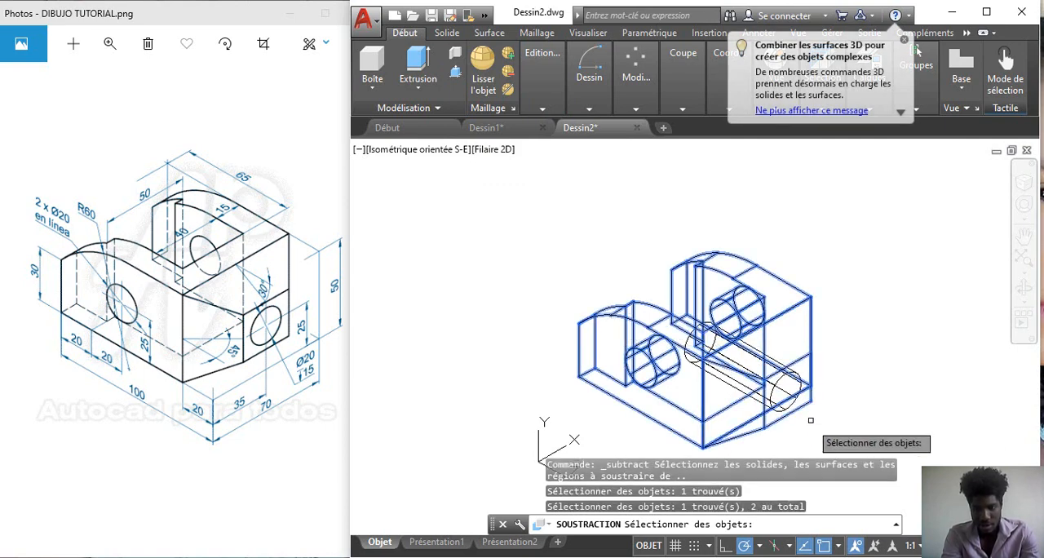
{"action": "key", "text": "Return"}
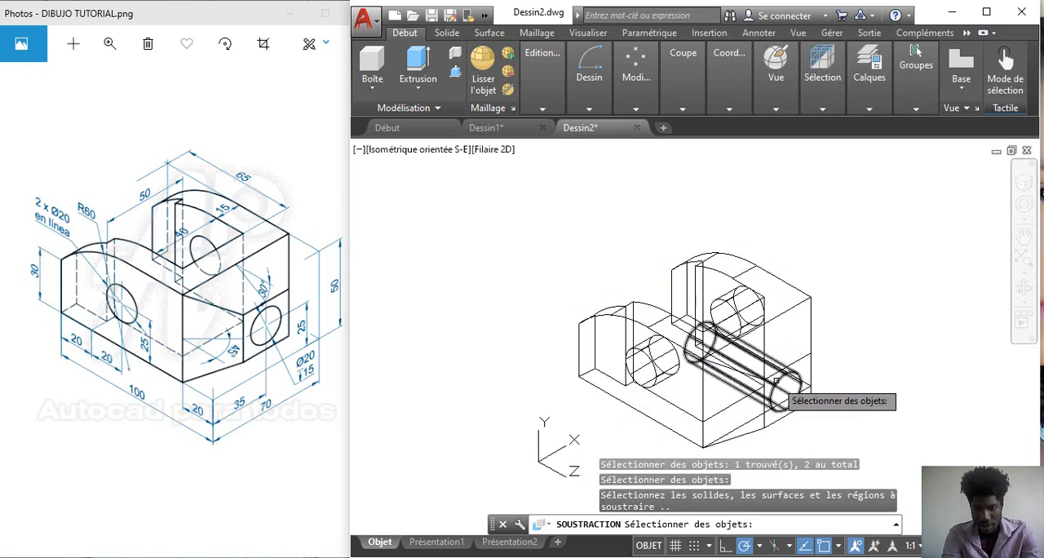
{"action": "left_click", "coordinate": [776, 380]}
{"action": "key", "text": "Return"}
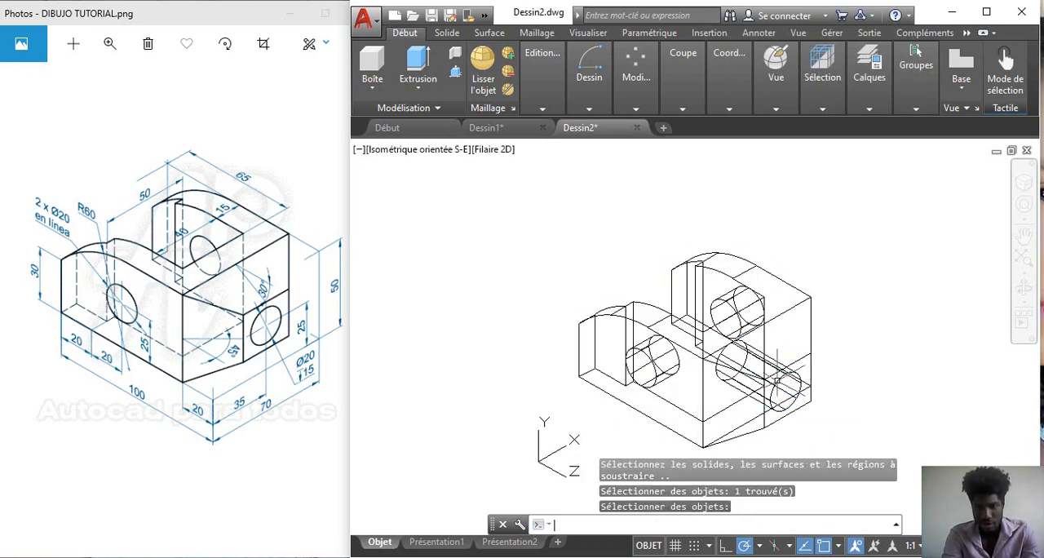
Step: Show the model in the Conceptual visual style and examine its slot, side holes and tapered end from several directions
{"action": "left_click", "coordinate": [494, 150]}
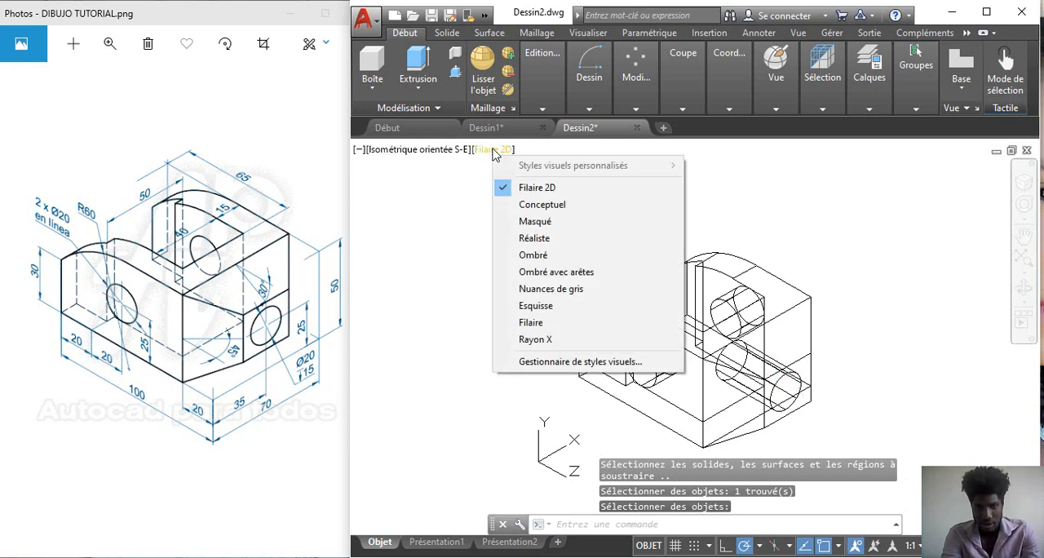
{"action": "left_click", "coordinate": [549, 212]}
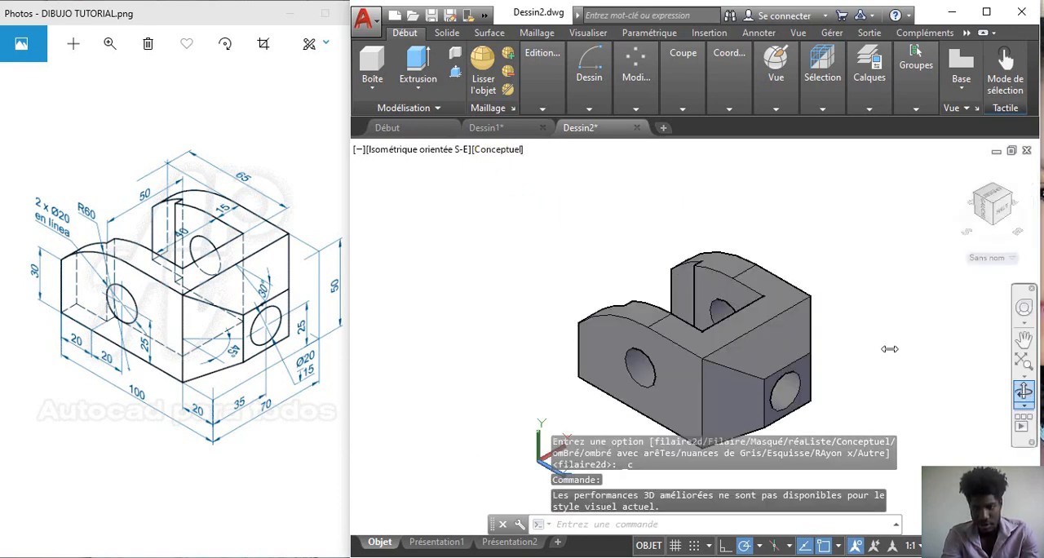
{"action": "mouse_move", "coordinate": [818, 340]}
{"action": "left_mouse_down"}
{"action": "mouse_move", "coordinate": [746, 291]}
{"action": "mouse_move", "coordinate": [566, 270]}
{"action": "mouse_move", "coordinate": [718, 336]}
{"action": "mouse_move", "coordinate": [700, 346]}
{"action": "mouse_move", "coordinate": [545, 359]}
{"action": "mouse_move", "coordinate": [604, 357]}
{"action": "mouse_move", "coordinate": [669, 303]}
{"action": "mouse_move", "coordinate": [689, 343]}
{"action": "mouse_move", "coordinate": [681, 371]}
{"action": "mouse_move", "coordinate": [668, 359]}
{"action": "left_mouse_up"}
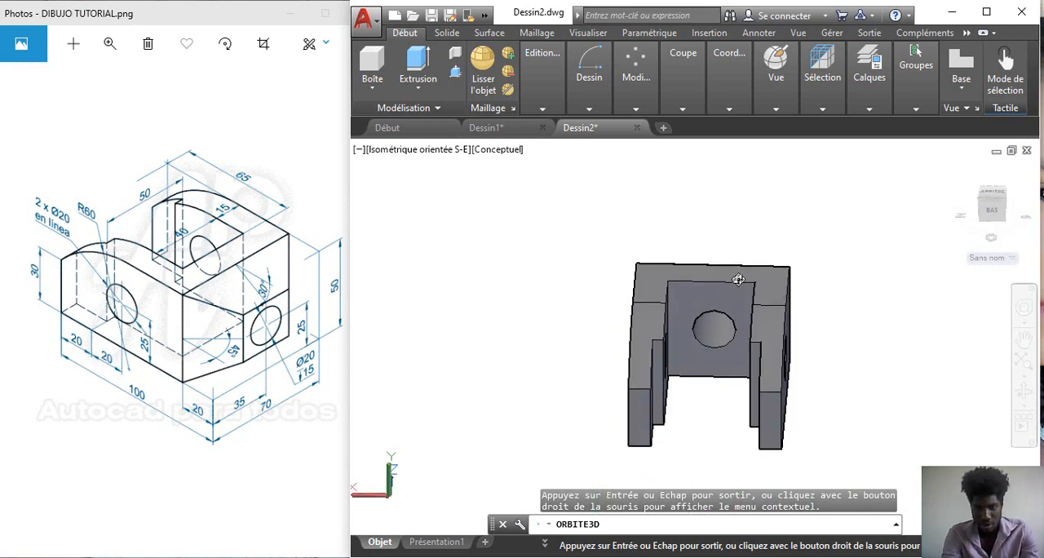
{"action": "mouse_move", "coordinate": [737, 279]}
{"action": "left_mouse_down"}
{"action": "mouse_move", "coordinate": [693, 335]}
{"action": "mouse_move", "coordinate": [650, 357]}
{"action": "mouse_move", "coordinate": [602, 305]}
{"action": "mouse_move", "coordinate": [605, 245]}
{"action": "mouse_move", "coordinate": [517, 220]}
{"action": "mouse_move", "coordinate": [659, 273]}
{"action": "left_mouse_up"}
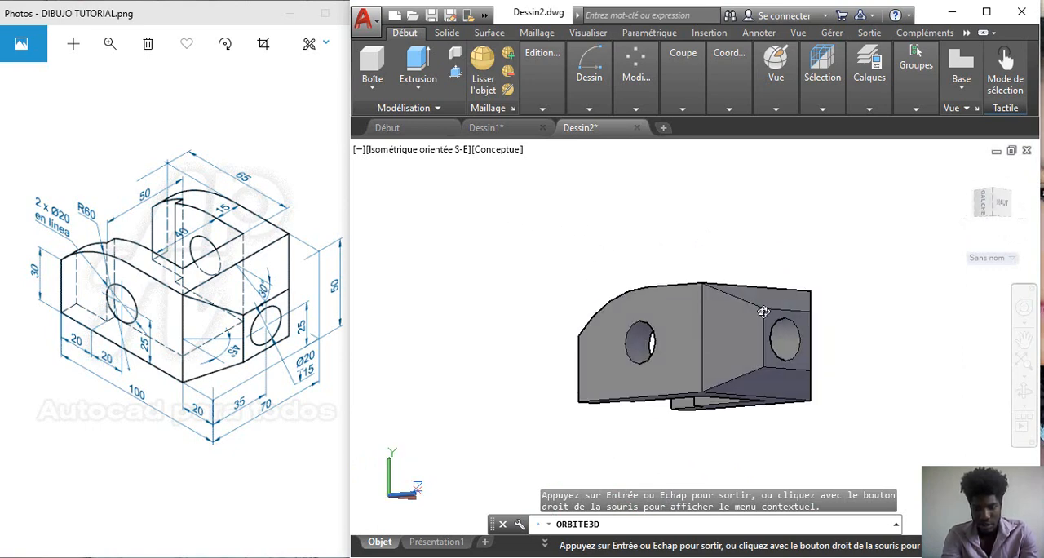
{"action": "left_click_drag", "start_coordinate": [764, 312], "coordinate": [697, 321]}
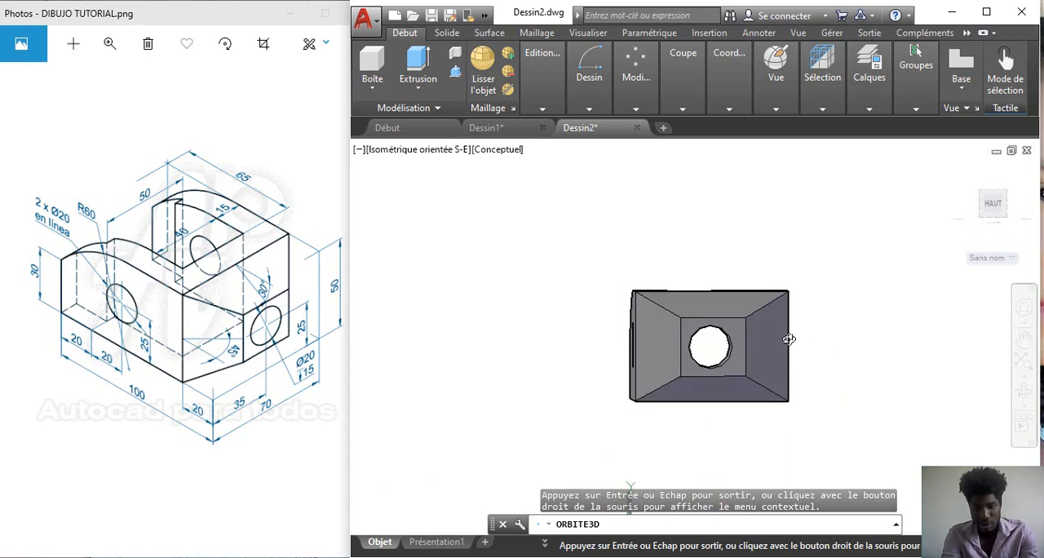
{"action": "left_click_drag", "start_coordinate": [789, 340], "coordinate": [620, 328]}
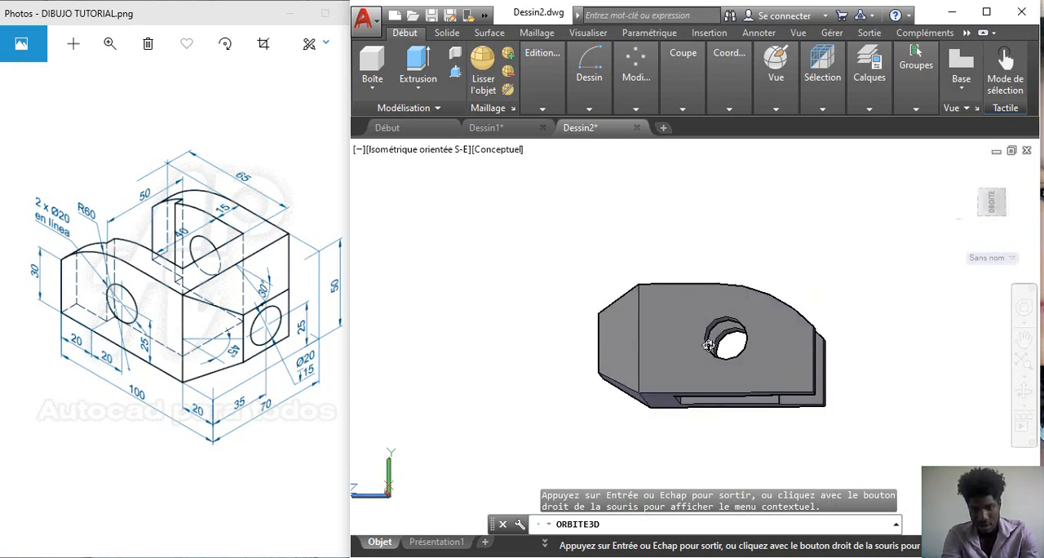
{"action": "left_click_drag", "start_coordinate": [750, 363], "coordinate": [711, 360]}
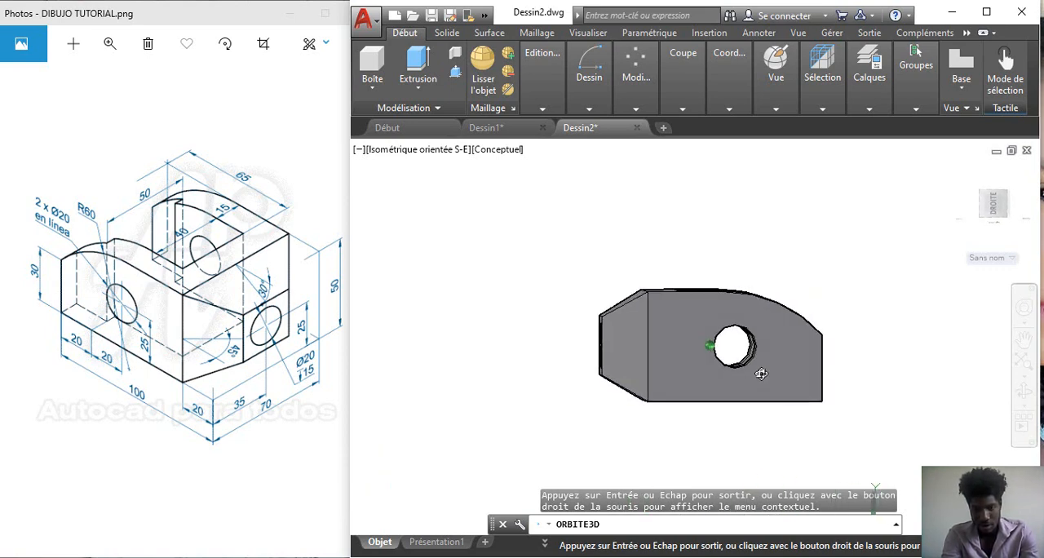